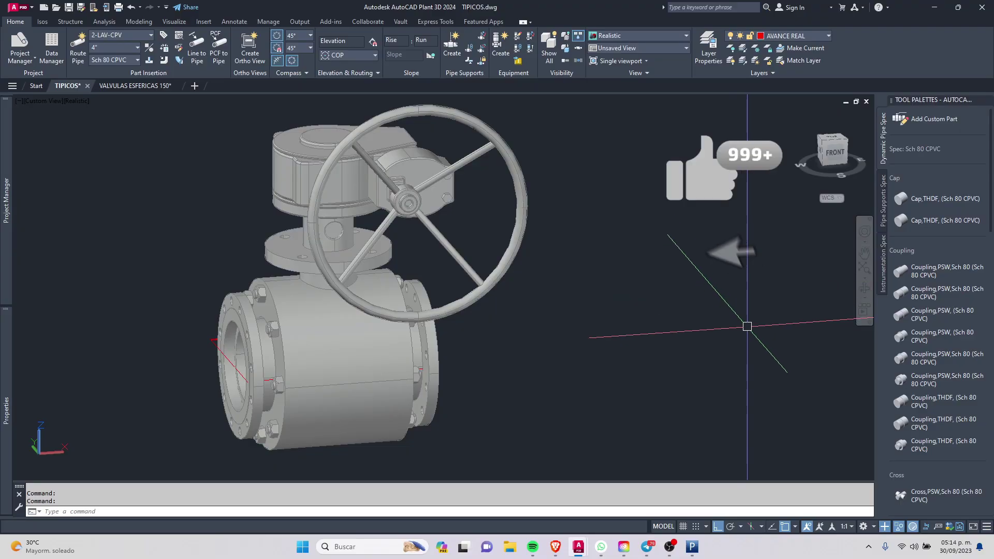
Orbit the gear-operated valve, then show it from the TOP view.
{"action": "left_click", "coordinate": [453, 116]}
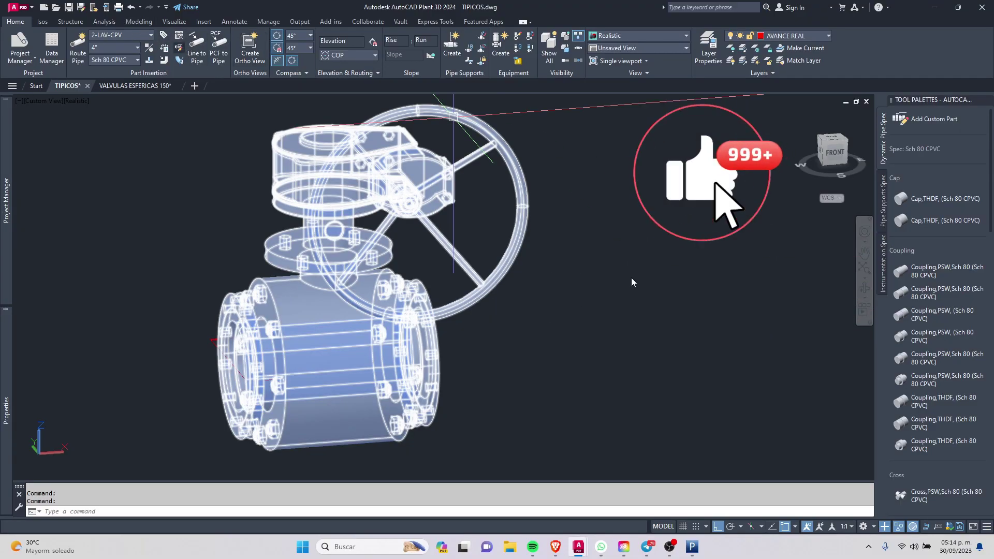
{"action": "key", "text": "Escape"}
{"action": "left_click", "coordinate": [620, 296]}
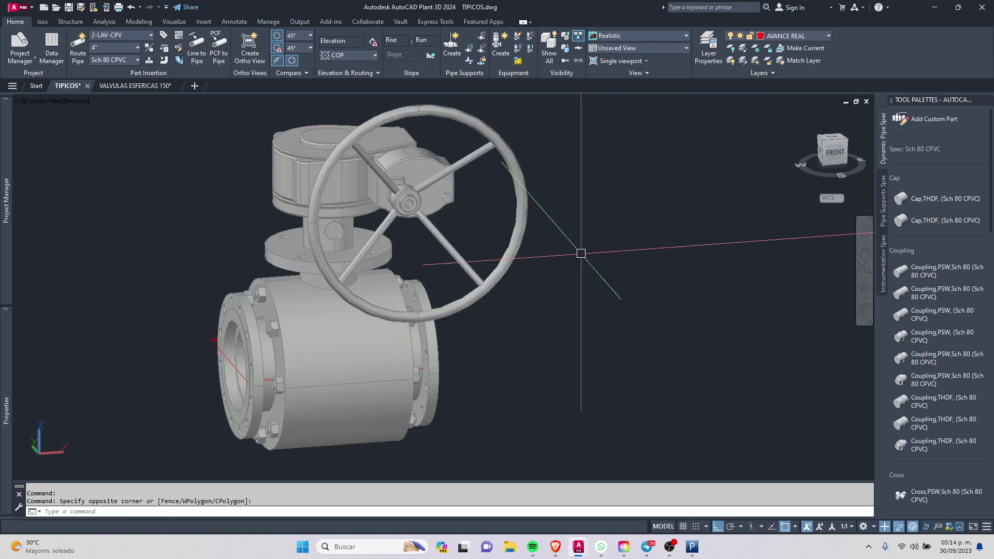
{"action": "mouse_move", "coordinate": [582, 251]}
{"action": "middle_mouse_down", "text": "shift"}
{"action": "mouse_move", "coordinate": [578, 274]}
{"action": "mouse_move", "coordinate": [495, 272]}
{"action": "middle_mouse_up", "text": "shift"}
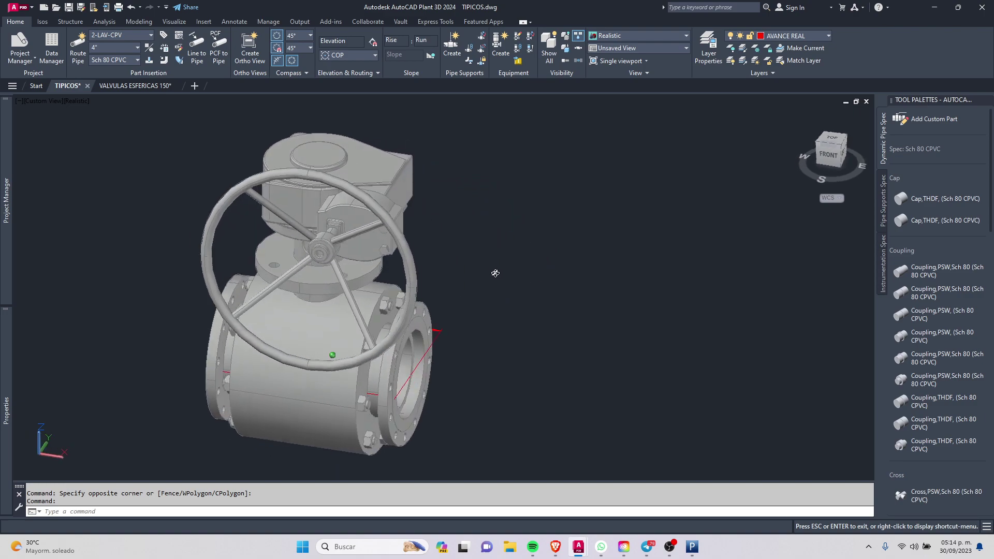
{"action": "left_click", "coordinate": [833, 140]}
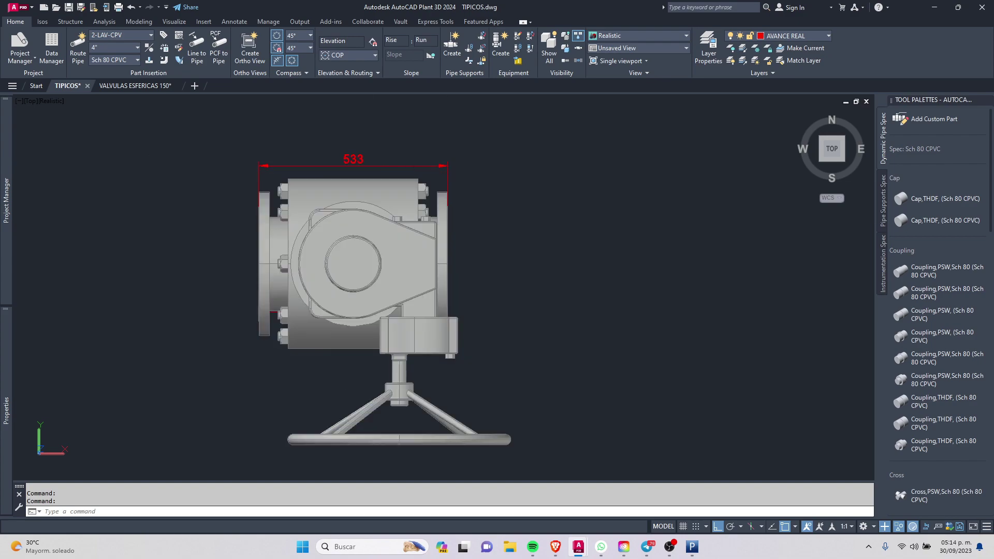
{"action": "middle_click_drag", "start_coordinate": [365, 175], "coordinate": [245, 174]}
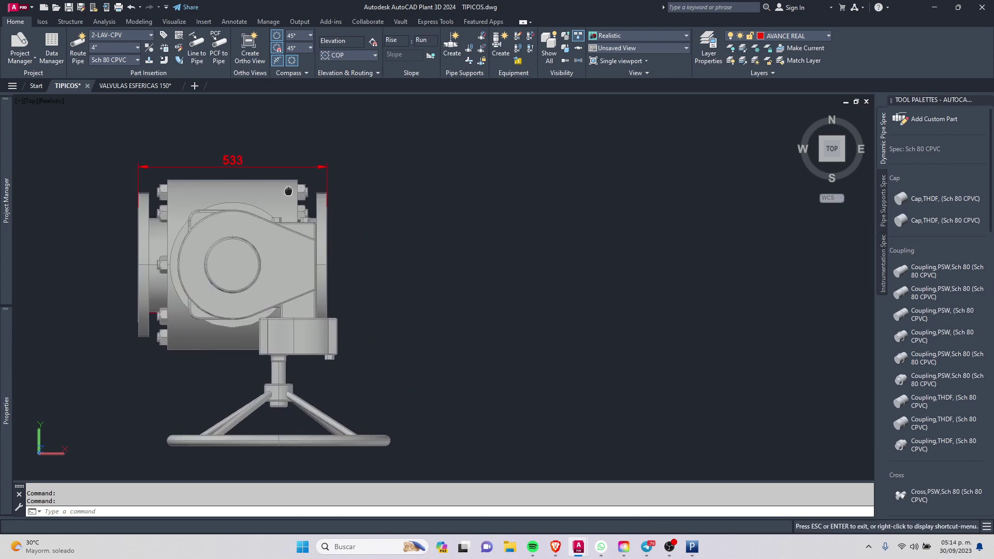
Compare the 533 valve length with Pipedata-Pro's 10" 150# RF ball valve data.
{"action": "left_click", "coordinate": [690, 550]}
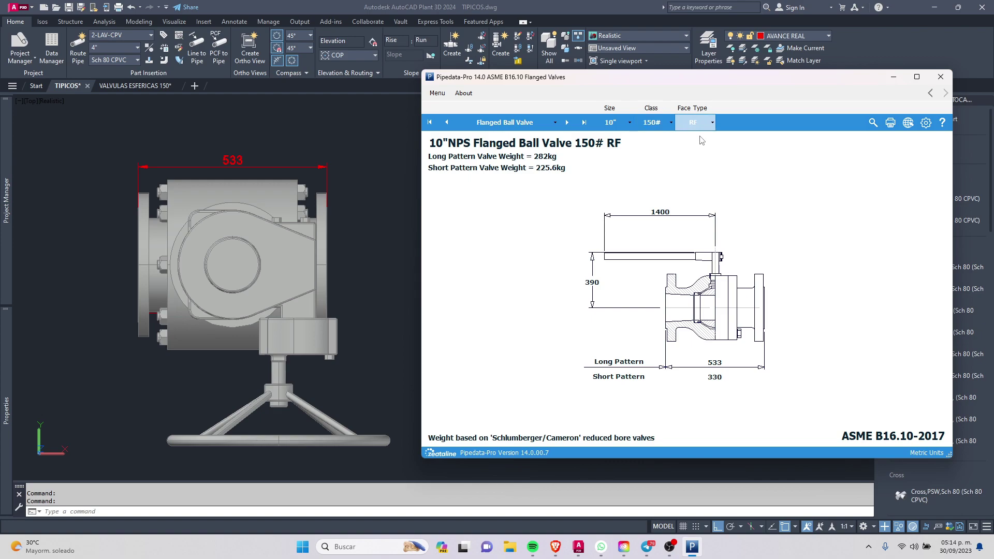
{"action": "left_click", "coordinate": [349, 201]}
{"action": "middle_click_drag", "start_coordinate": [310, 266], "coordinate": [434, 261]}
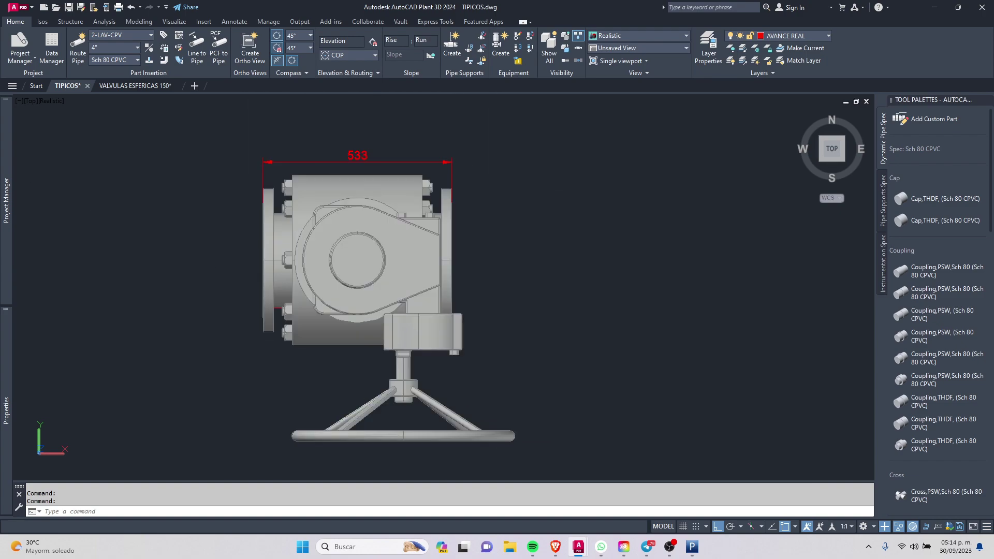
Pick CS150 from the Home ribbon's Pipe Spec dropdown, replacing Sch 80 CPVC.
{"action": "middle_click_drag", "start_coordinate": [201, 150], "coordinate": [94, 134]}
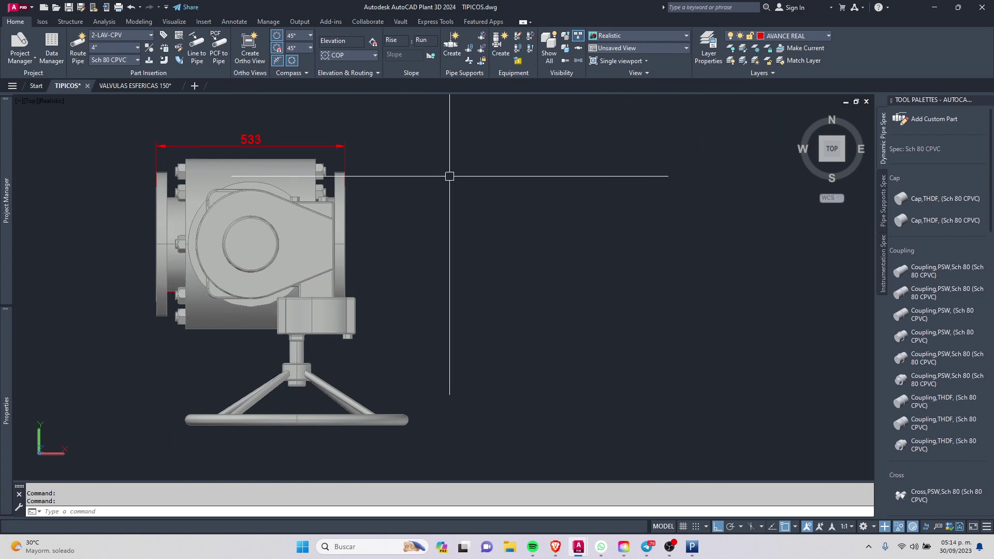
{"action": "scroll", "coordinate": [450, 176], "scroll_direction": "down", "scroll_amount": 3}
{"action": "scroll", "coordinate": [386, 115], "scroll_direction": "up", "scroll_amount": 5}
{"action": "scroll", "coordinate": [417, 100], "scroll_direction": "down", "scroll_amount": 3}
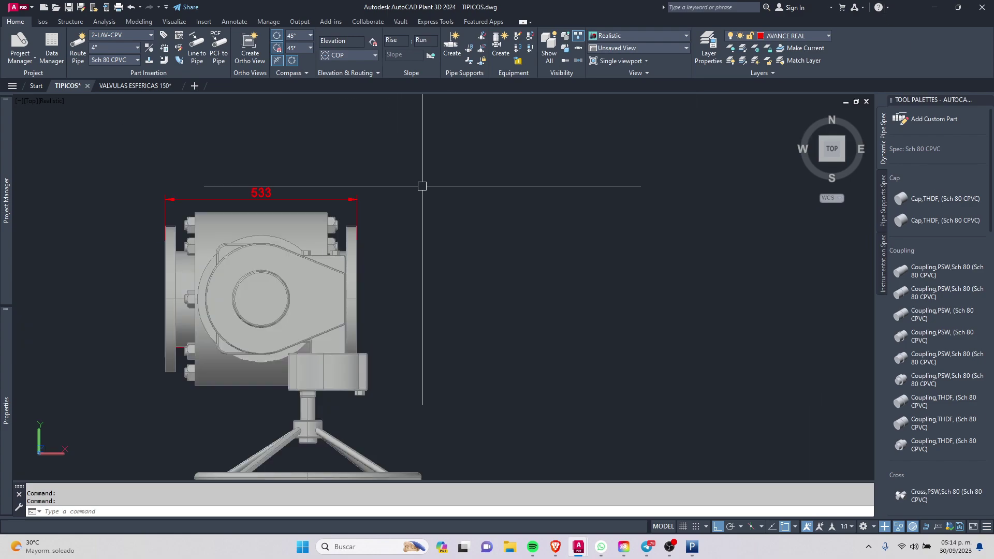
{"action": "left_click", "coordinate": [137, 59]}
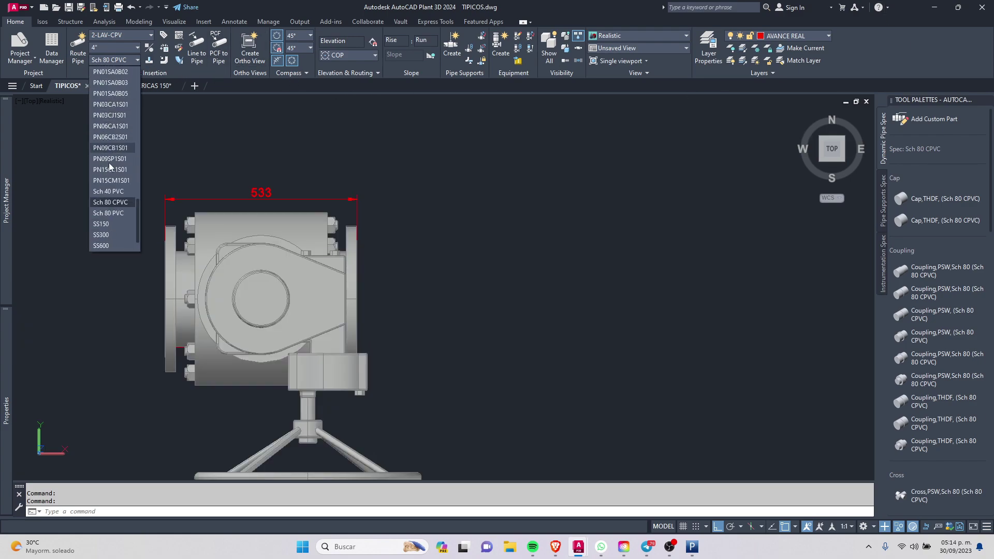
{"action": "scroll", "coordinate": [128, 133], "scroll_direction": "down", "scroll_amount": 6}
{"action": "scroll", "coordinate": [128, 133], "scroll_direction": "up", "scroll_amount": 5}
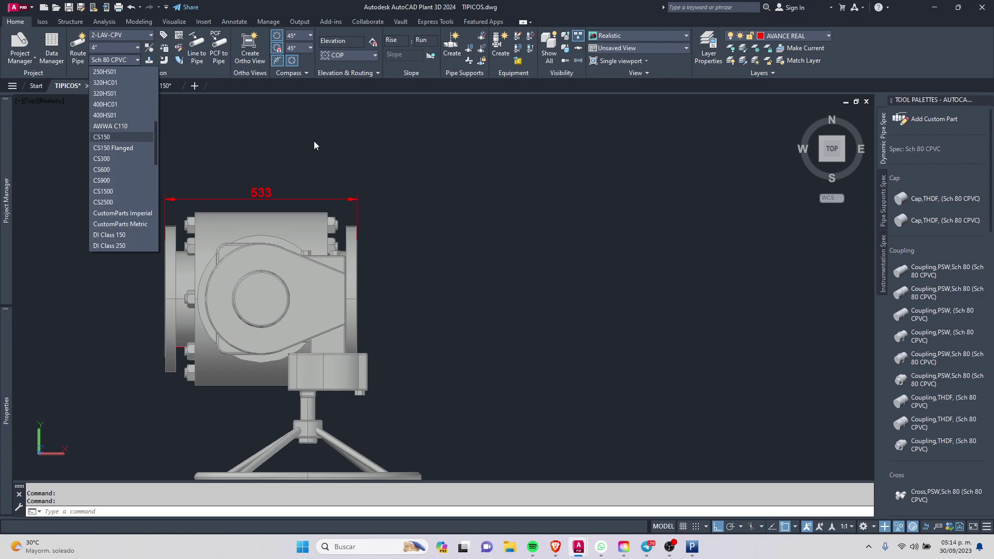
{"action": "key", "text": "Return"}
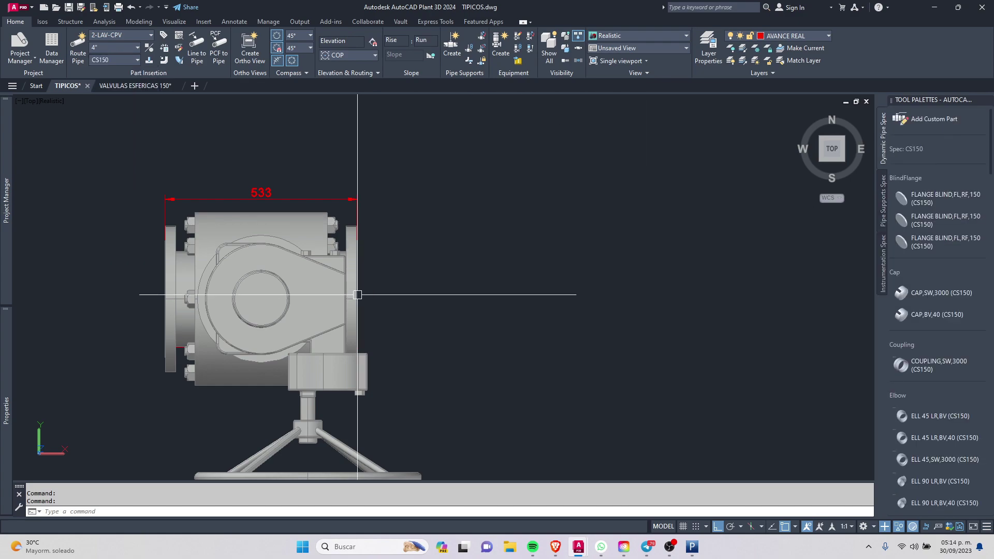
{"action": "scroll", "coordinate": [295, 224], "scroll_direction": "down", "scroll_amount": 3}
{"action": "scroll", "coordinate": [251, 265], "scroll_direction": "up", "scroll_amount": 2}
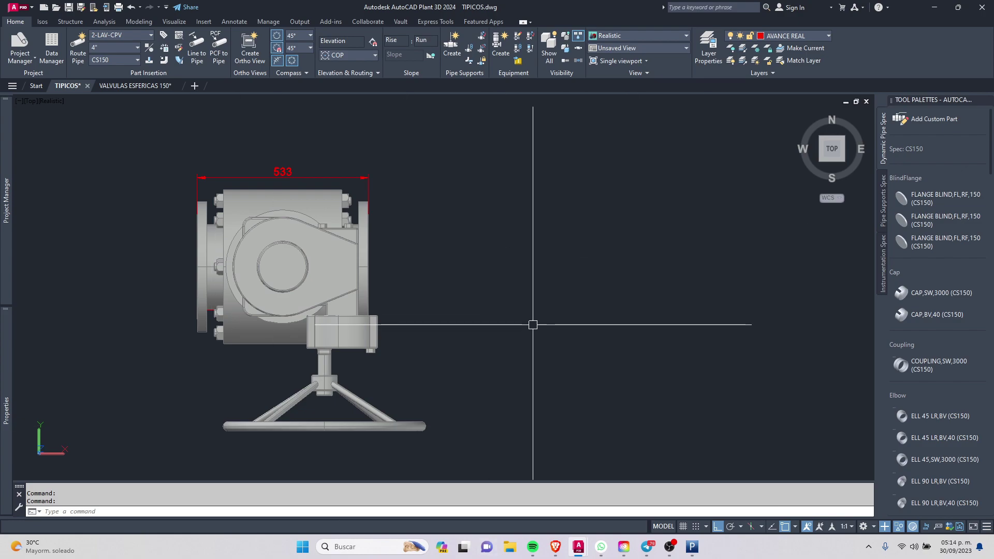
{"action": "left_click", "coordinate": [311, 268]}
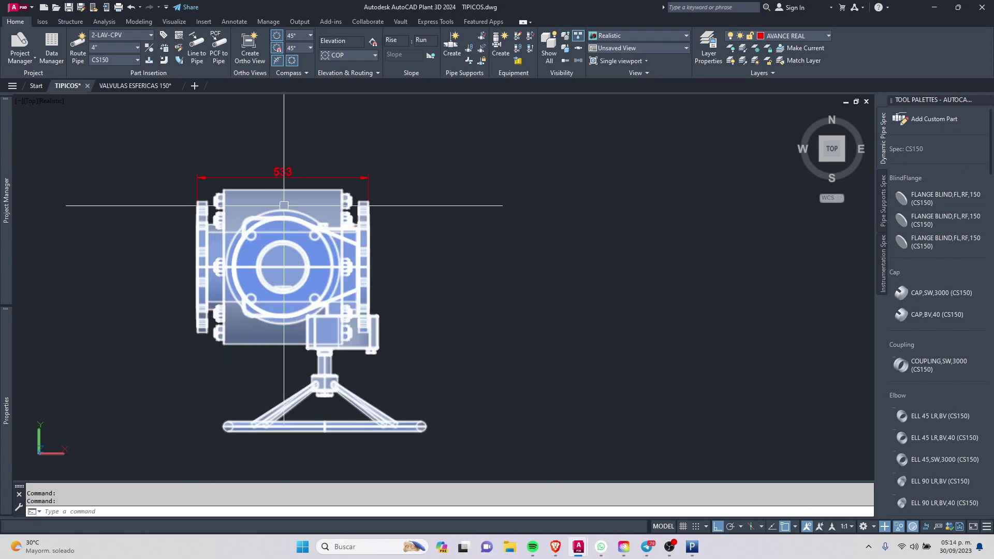
{"action": "key", "text": "Escape"}
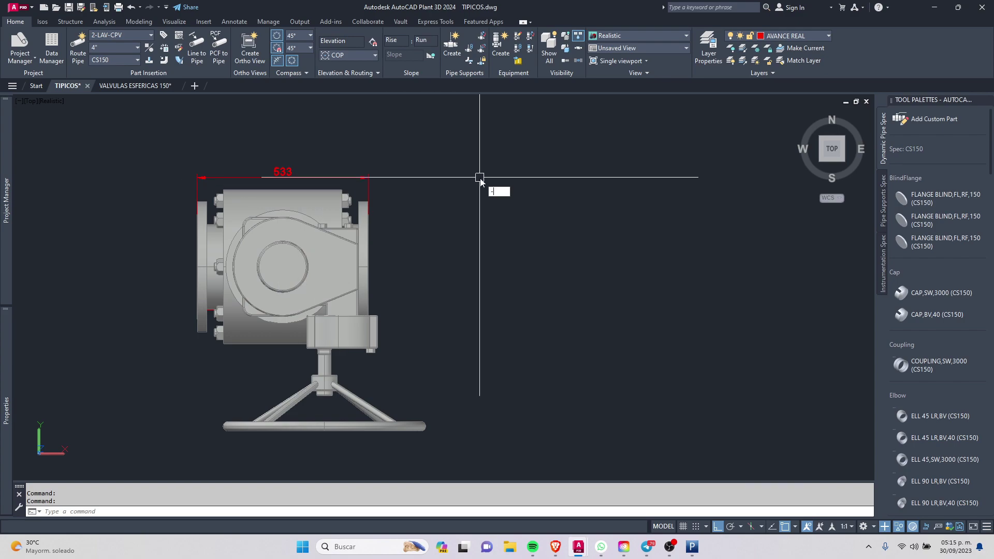
Run -DWGUNITS: inches, decimal format, 2-decimal precision, rescaling existing objects.
{"action": "type", "text": "w"}
{"action": "key", "text": "Return"}
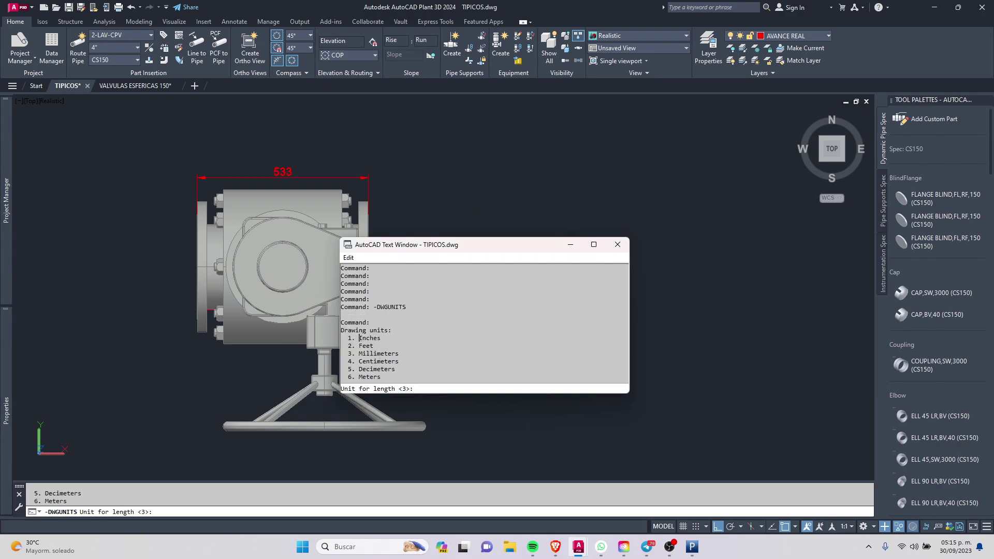
{"action": "type", "text": "1"}
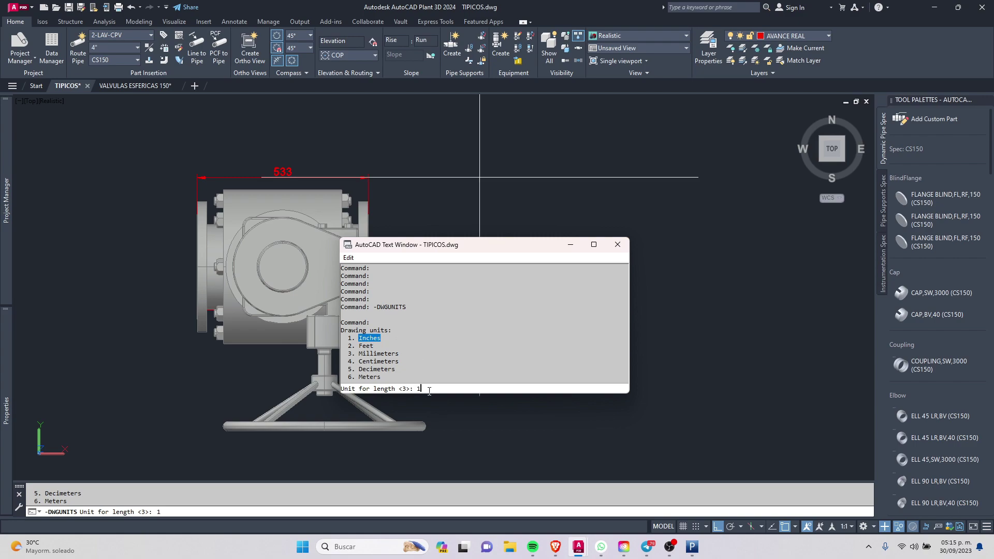
{"action": "key", "text": "Return"}
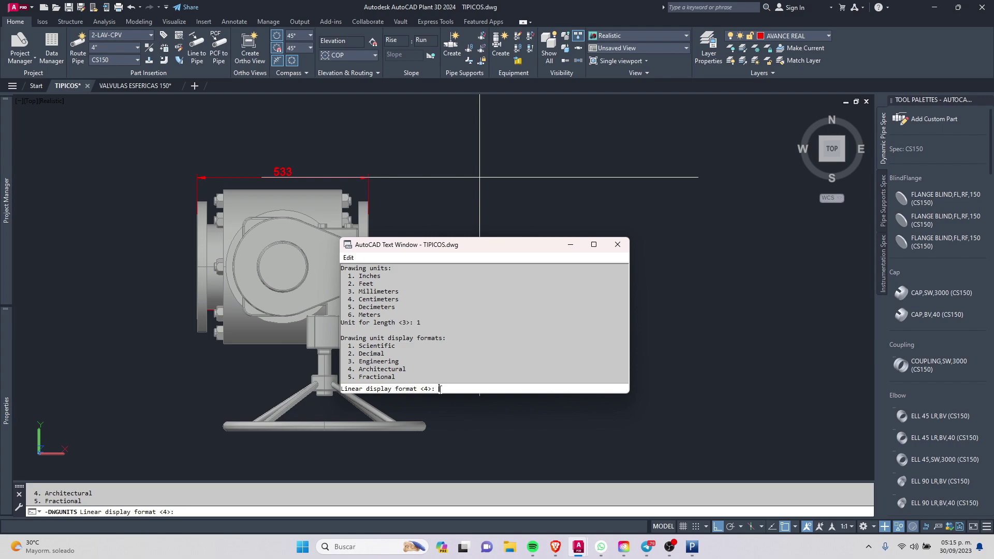
{"action": "type", "text": "2"}
{"action": "key", "text": "Return"}
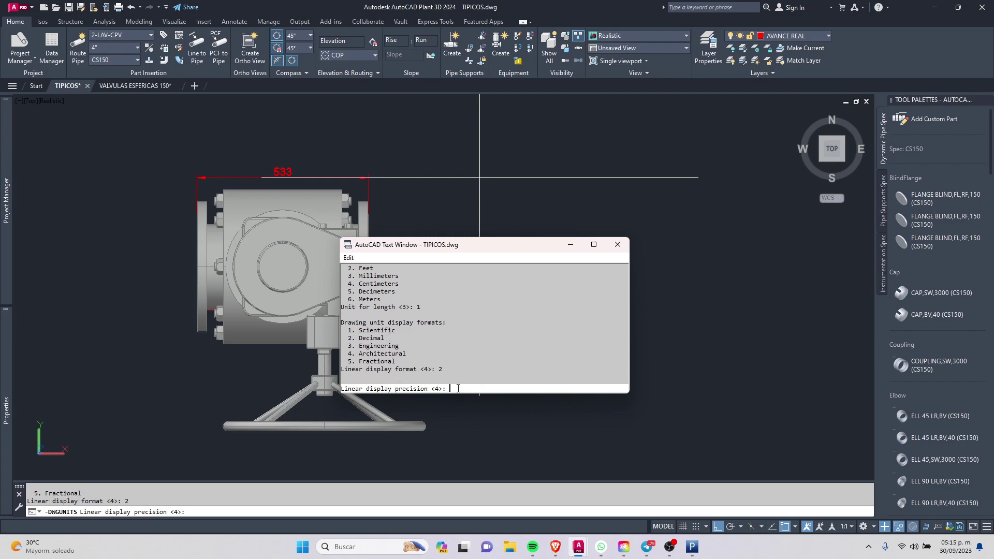
{"action": "key", "text": "Return"}
{"action": "key", "text": "Return"}
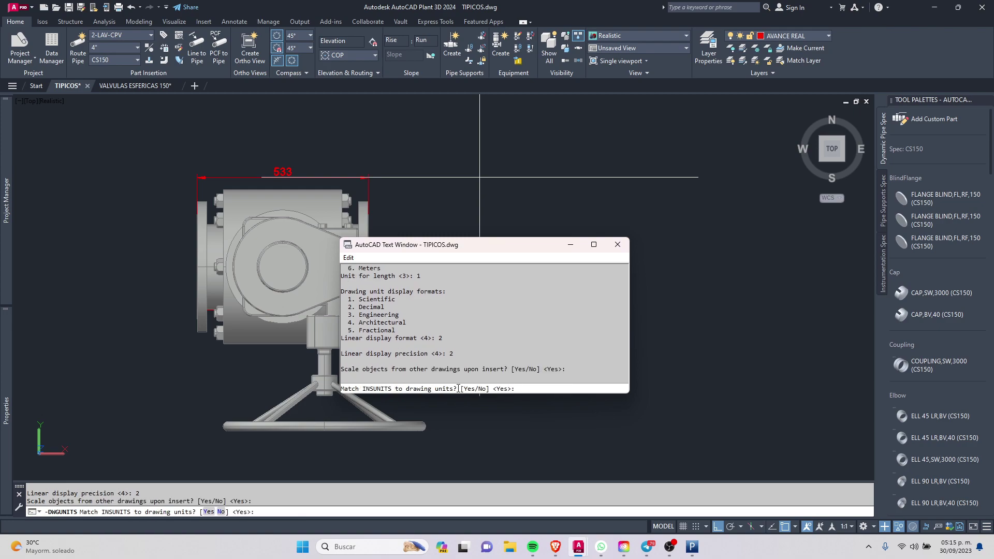
{"action": "key", "text": "Return"}
{"action": "key", "text": "Return"}
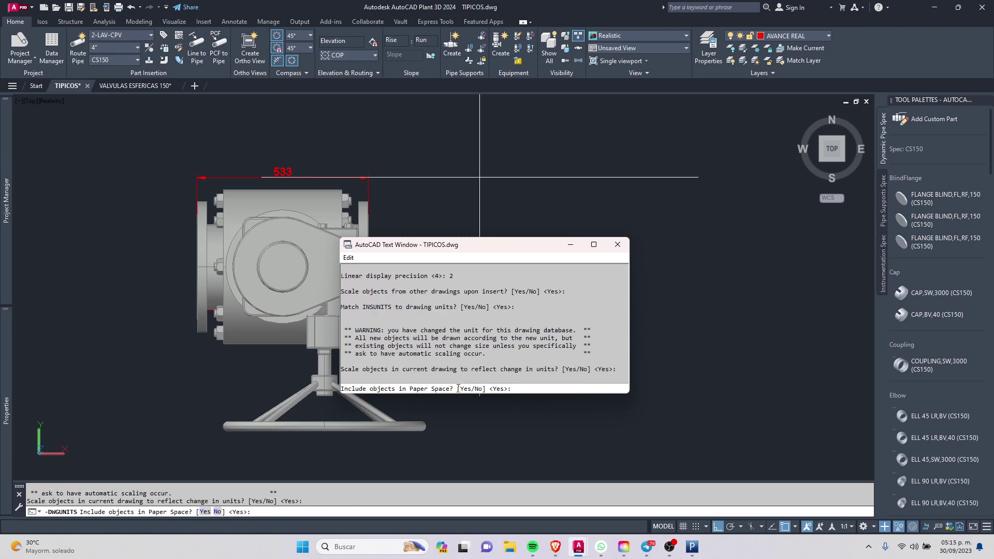
{"action": "key", "text": "Return"}
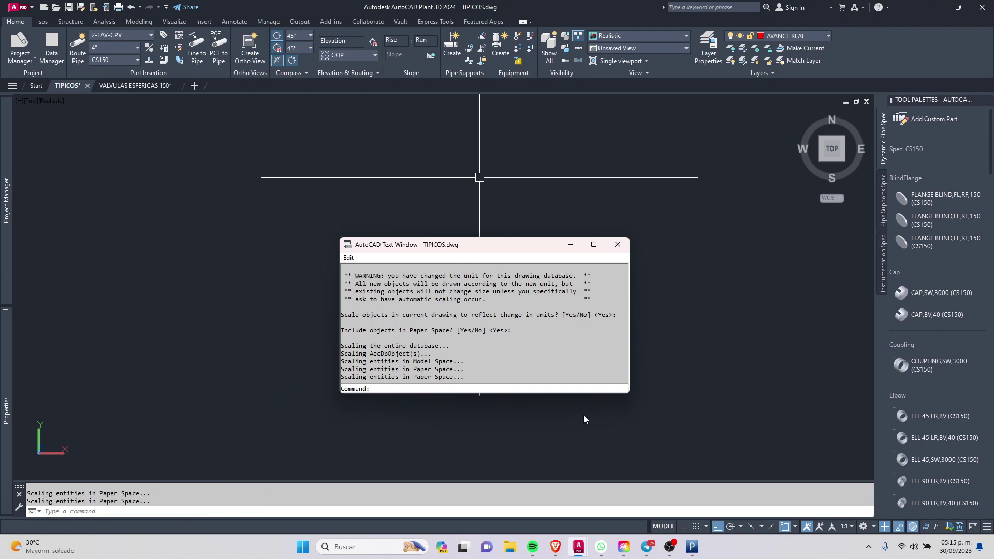
Close the Text Window and zoom extents on the valve, now dimensioned 20,98.
{"action": "left_click", "coordinate": [618, 245]}
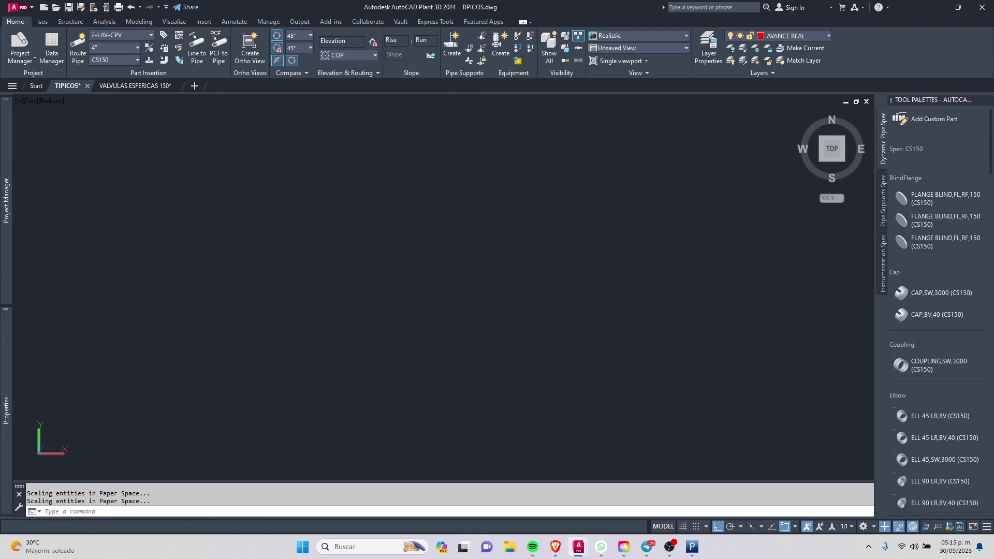
{"action": "middle_click", "coordinate": [443, 288]}
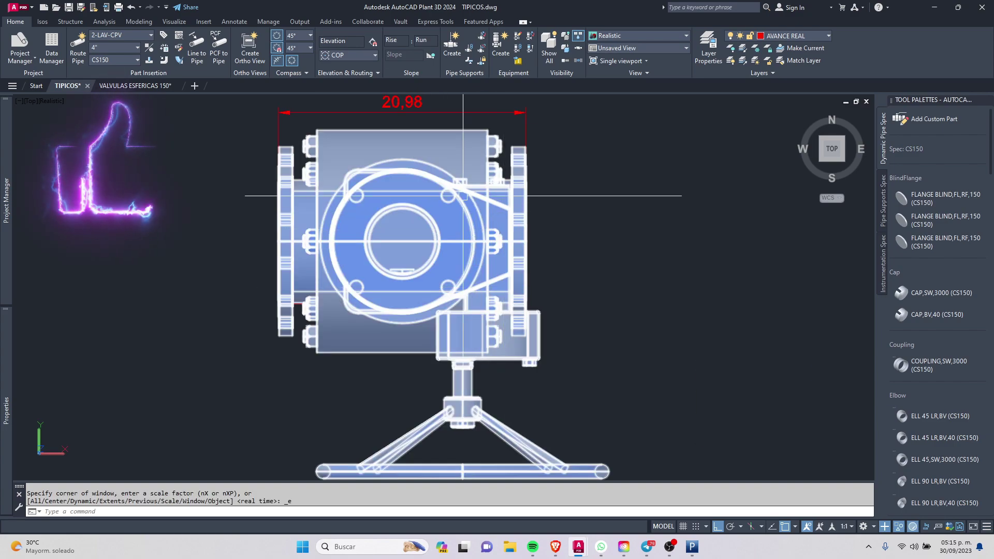
{"action": "middle_click_drag", "start_coordinate": [454, 101], "coordinate": [474, 171]}
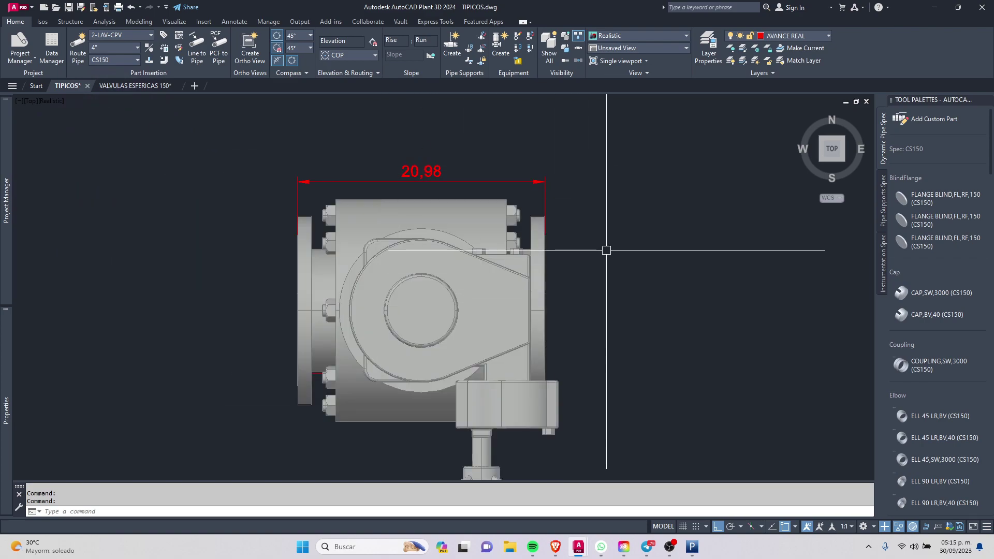
Launch Windows Calculator from the Run box.
{"action": "key", "text": "super+r"}
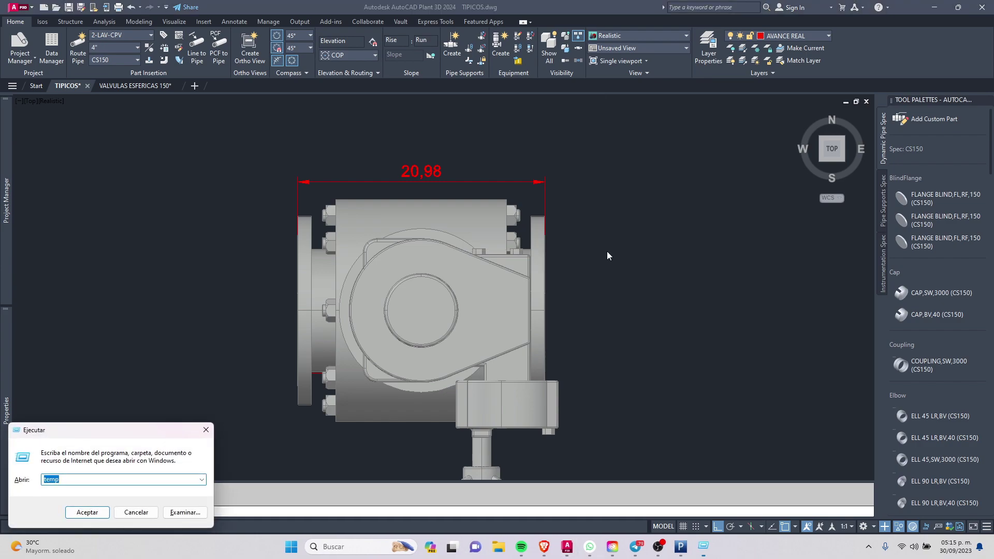
{"action": "type", "text": "cal"}
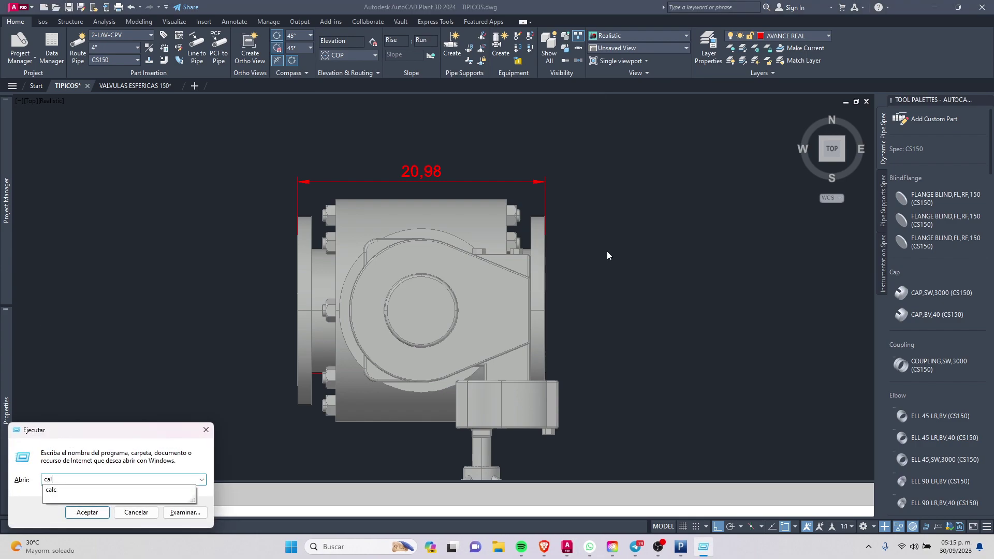
{"action": "type", "text": "c"}
{"action": "key", "text": "Return"}
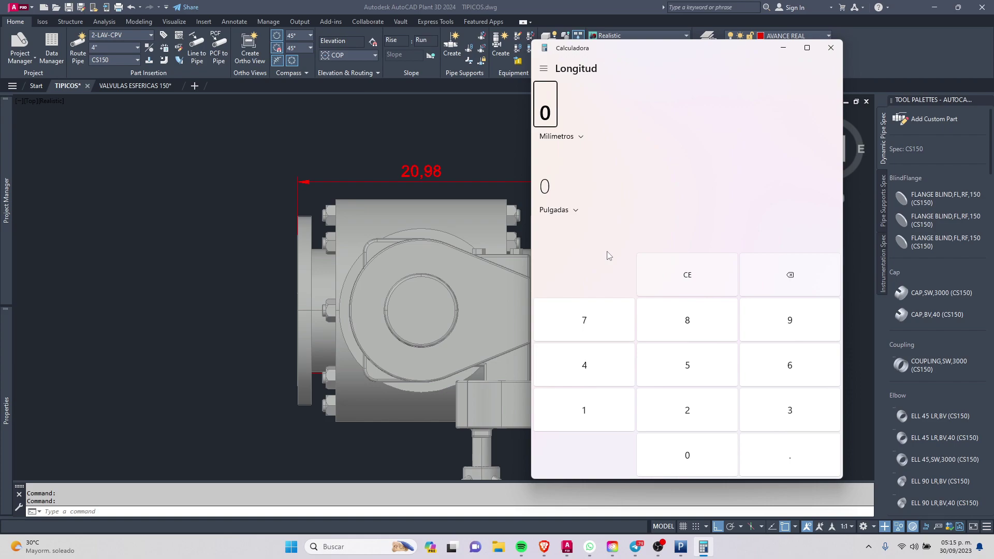
Enter 20.98 inches in the Length converter, giving 532.892 mm.
{"action": "type", "text": "20."}
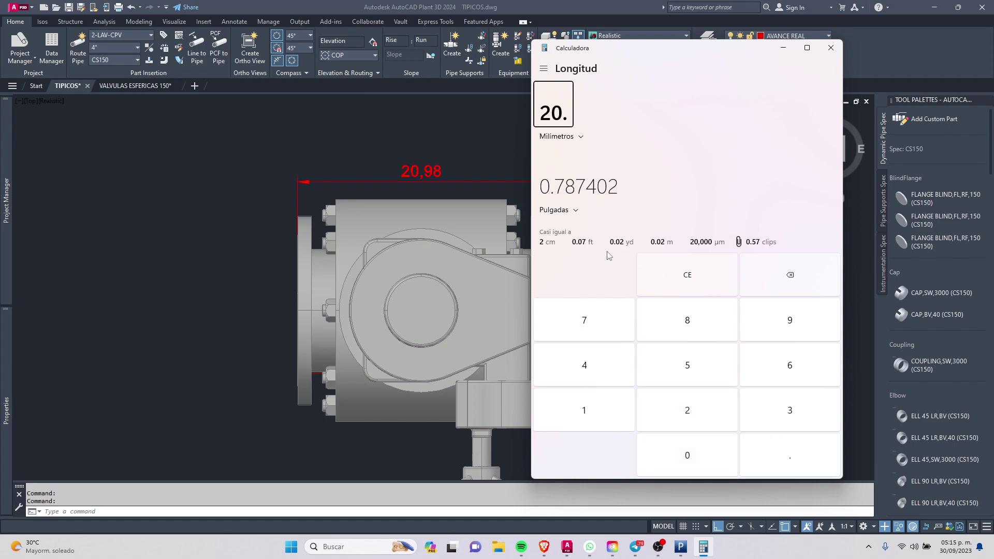
{"action": "type", "text": "98"}
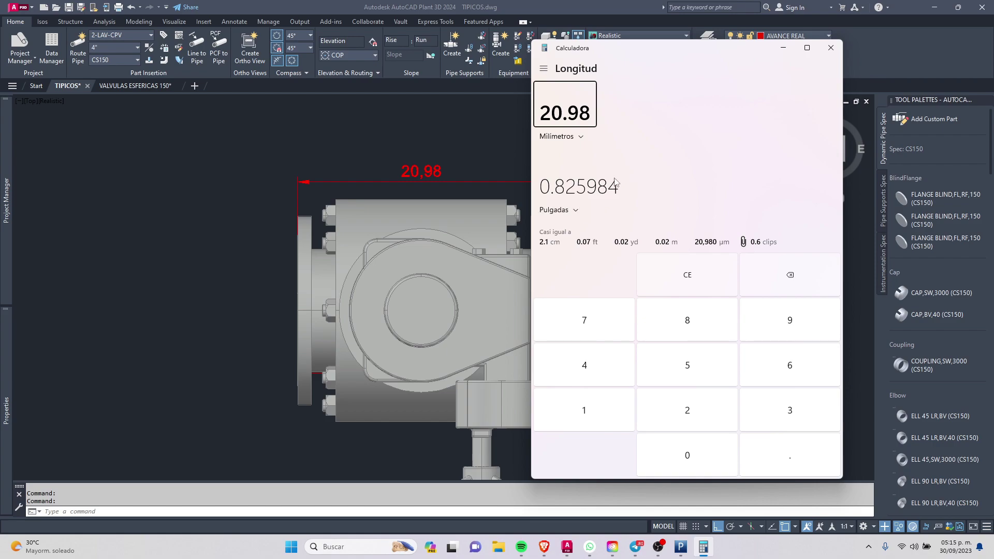
{"action": "left_click", "coordinate": [617, 186]}
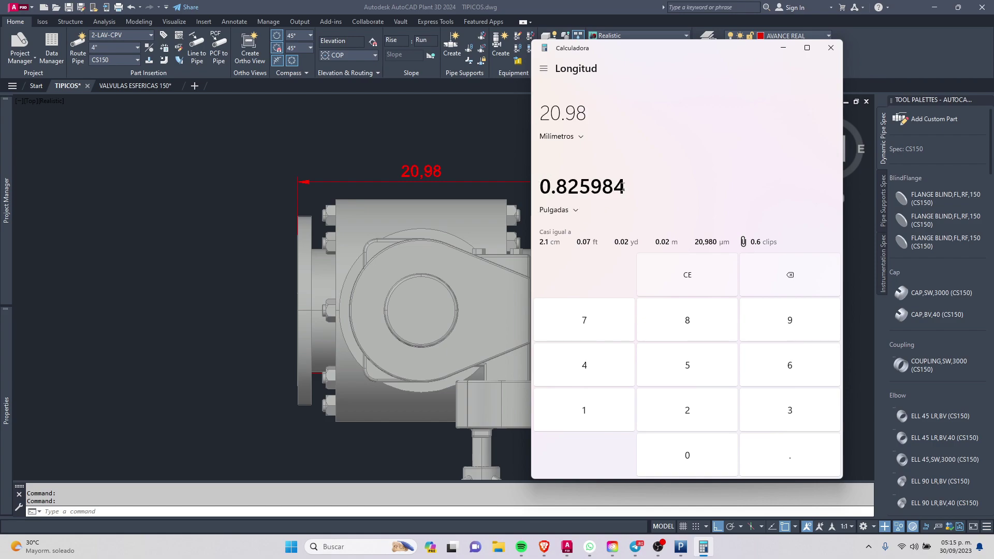
{"action": "left_click_drag", "start_coordinate": [624, 188], "coordinate": [547, 174]}
{"action": "type", "text": "20."}
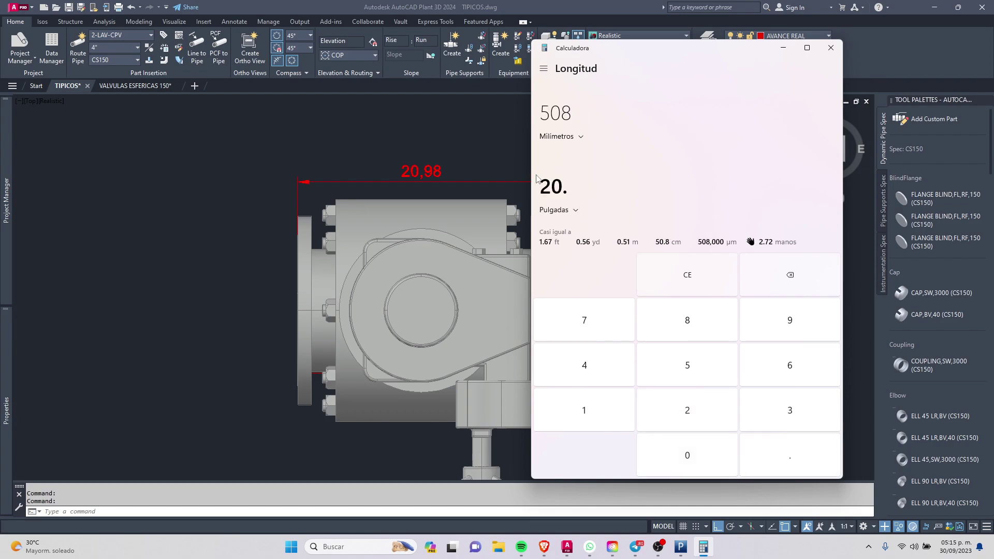
{"action": "type", "text": "98"}
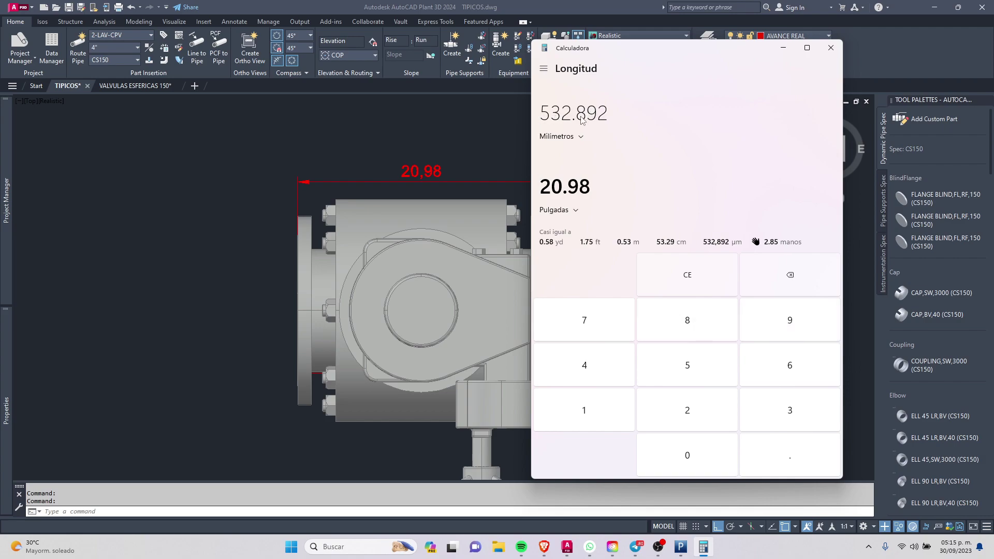
Return to AutoCAD, orbit the valve to an oblique view, and run BLOCK.
{"action": "left_click", "coordinate": [443, 135]}
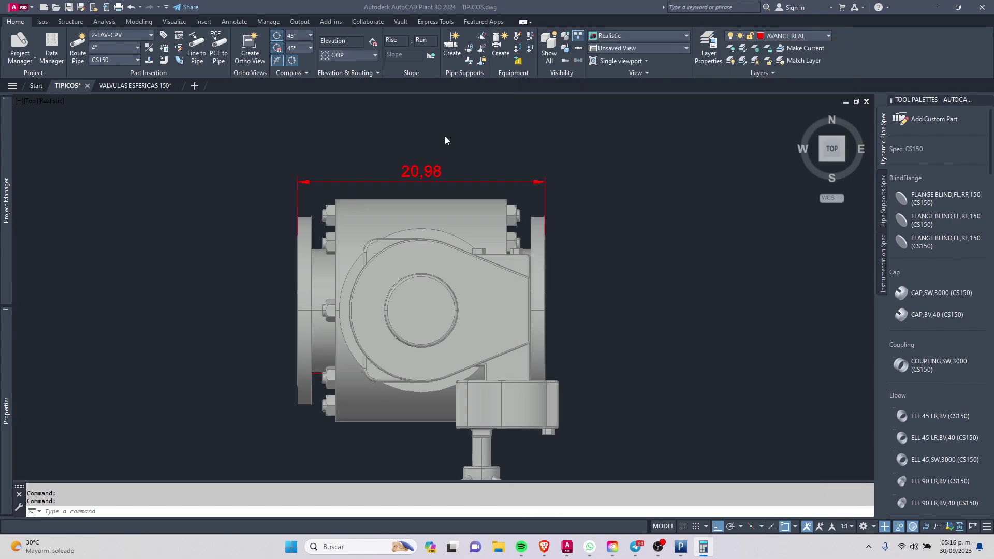
{"action": "scroll", "coordinate": [449, 177], "scroll_direction": "down", "scroll_amount": 3}
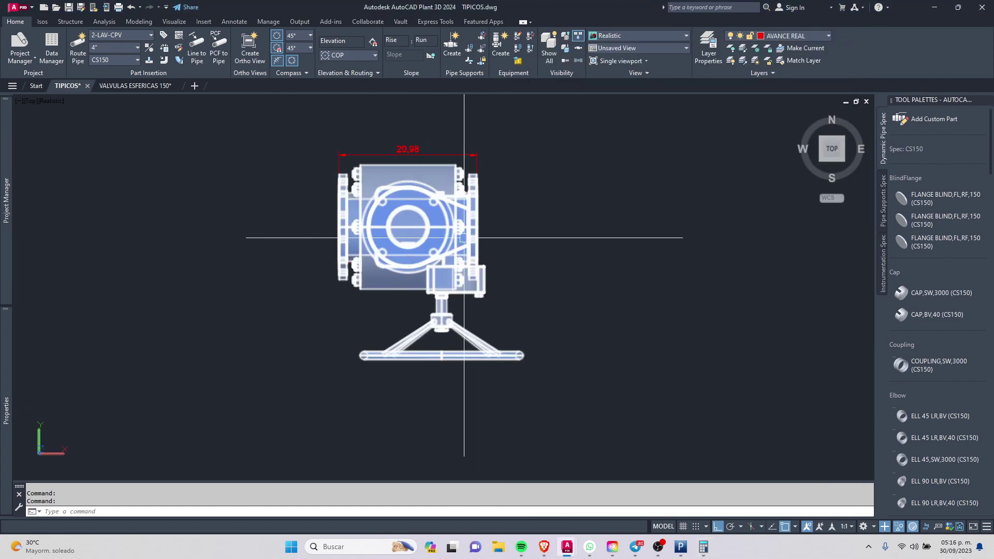
{"action": "middle_click_drag", "start_coordinate": [455, 188], "coordinate": [382, 178]}
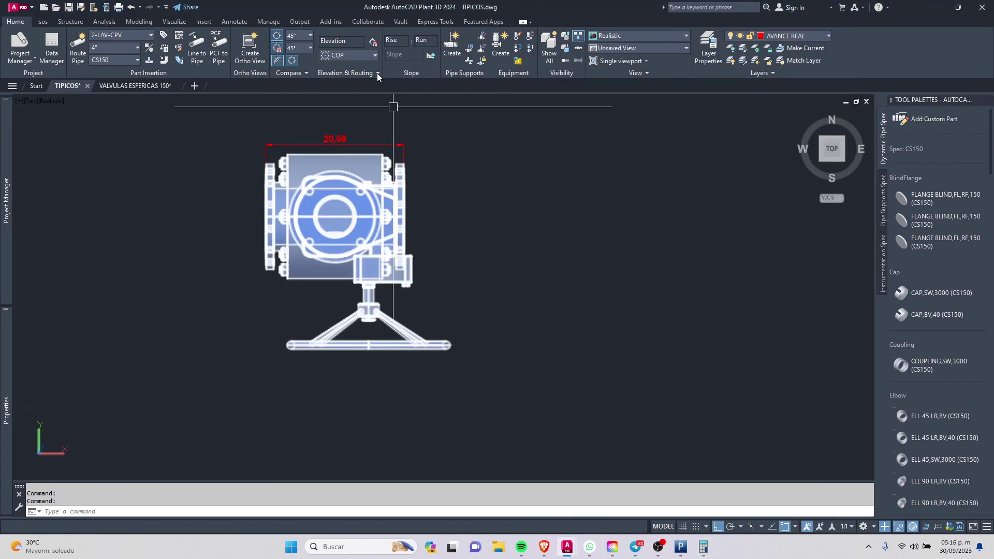
{"action": "middle_click_drag", "start_coordinate": [486, 199], "coordinate": [470, 239]}
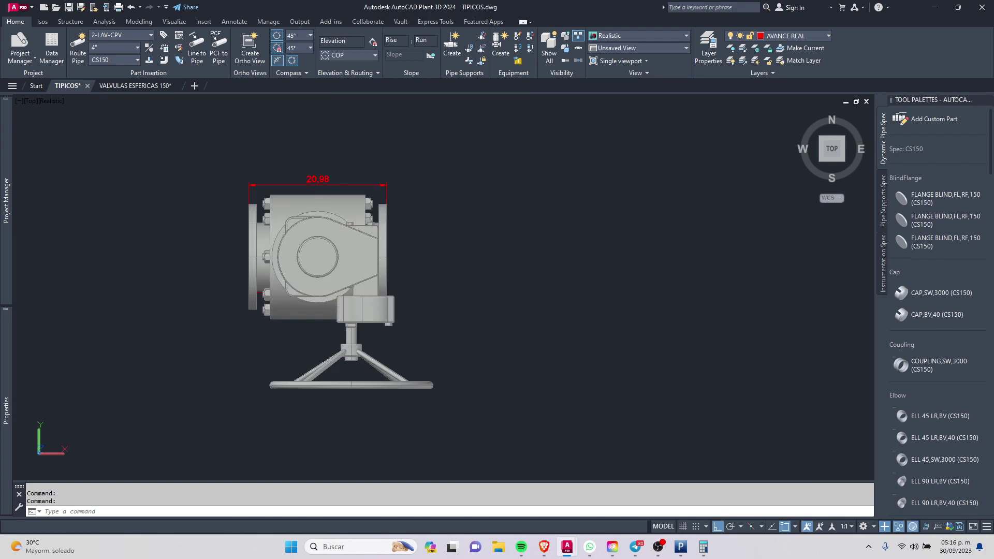
{"action": "mouse_move", "coordinate": [477, 306]}
{"action": "middle_mouse_down", "text": "shift"}
{"action": "mouse_move", "coordinate": [425, 250]}
{"action": "mouse_move", "coordinate": [437, 304]}
{"action": "mouse_move", "coordinate": [319, 251]}
{"action": "mouse_move", "coordinate": [290, 269]}
{"action": "middle_mouse_up", "text": "shift"}
{"action": "mouse_move", "coordinate": [455, 328]}
{"action": "middle_mouse_down", "text": "shift"}
{"action": "mouse_move", "coordinate": [373, 317]}
{"action": "mouse_move", "coordinate": [411, 332]}
{"action": "middle_mouse_up", "text": "shift"}
{"action": "type", "text": "BLOCK"}
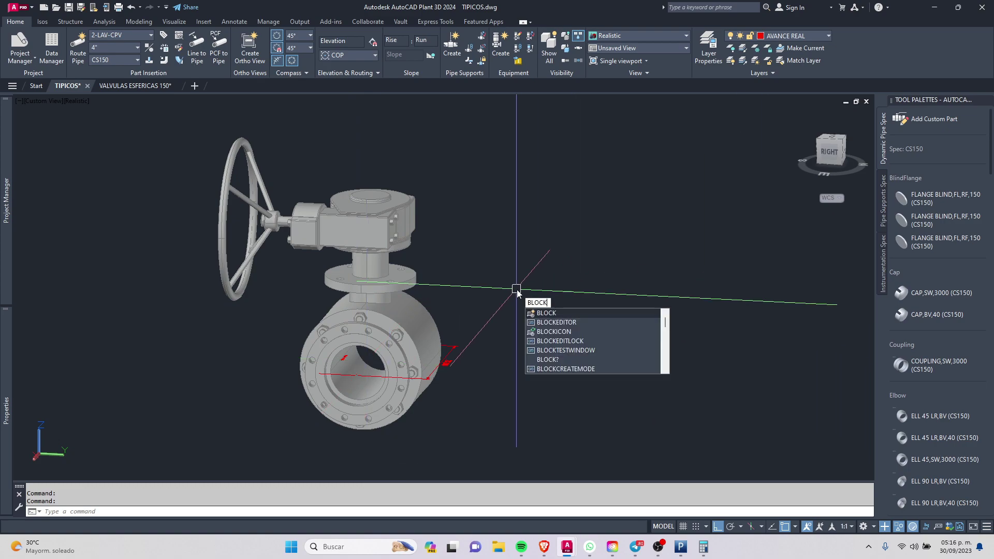
{"action": "key", "text": "Return"}
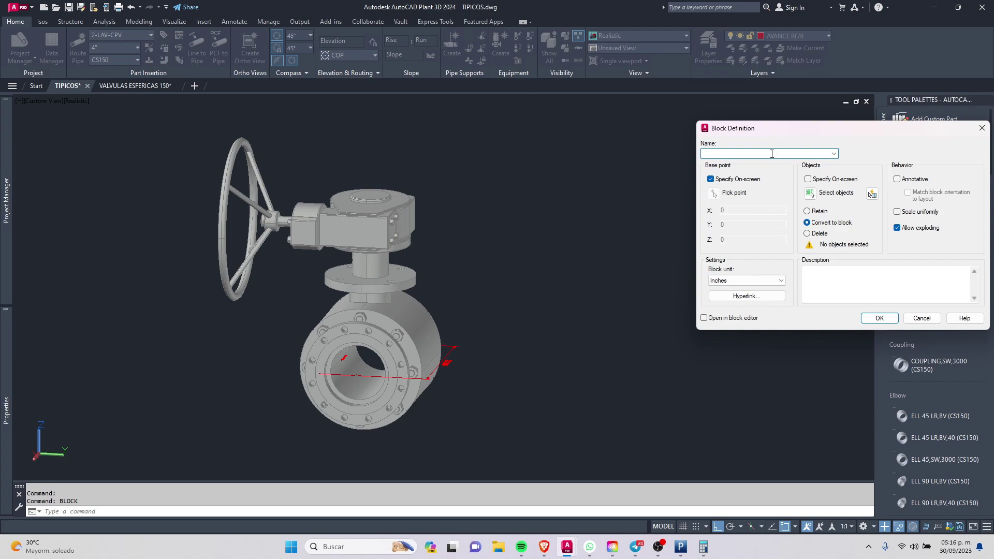
Create block val-esf-10-150 from the whole valve, based on the flange.
{"action": "left_click_drag", "start_coordinate": [772, 128], "coordinate": [579, 129]}
{"action": "type", "text": "val-esf-10-150"}
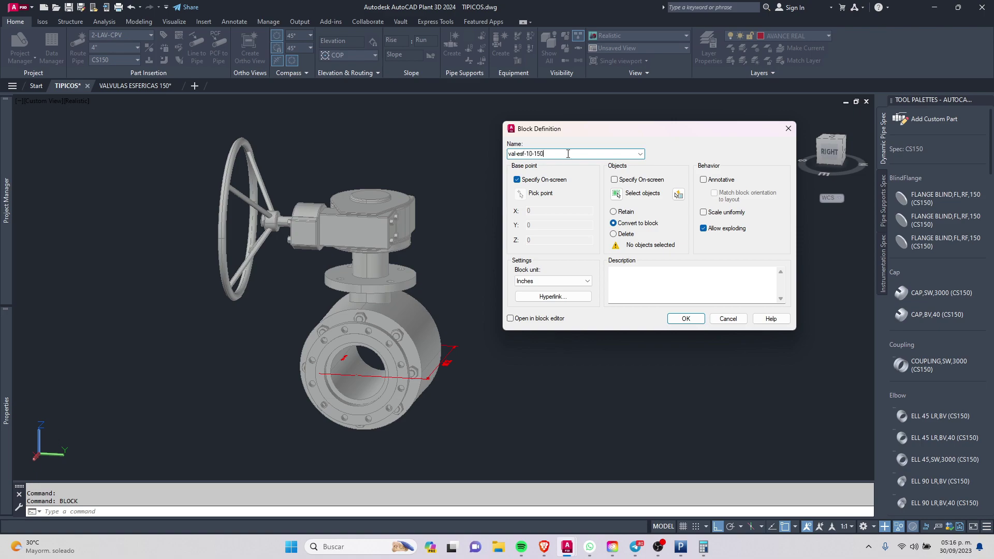
{"action": "left_click", "coordinate": [617, 196]}
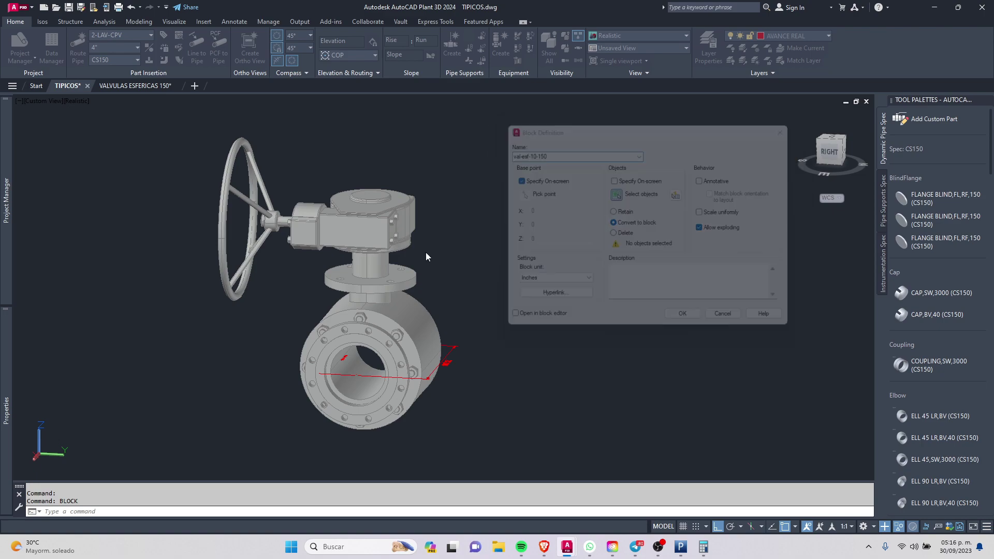
{"action": "left_click", "coordinate": [432, 152]}
{"action": "left_click", "coordinate": [190, 268]}
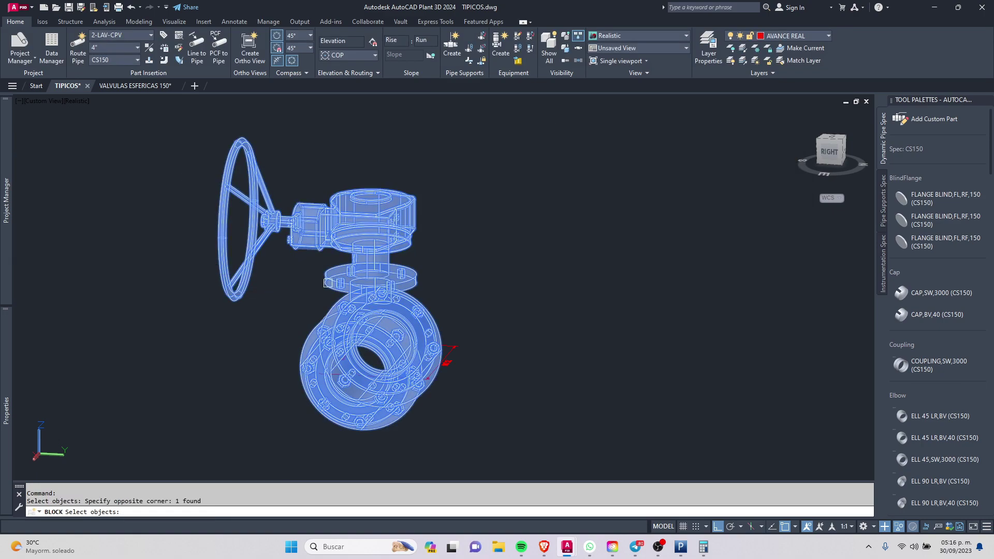
{"action": "key", "text": "Return"}
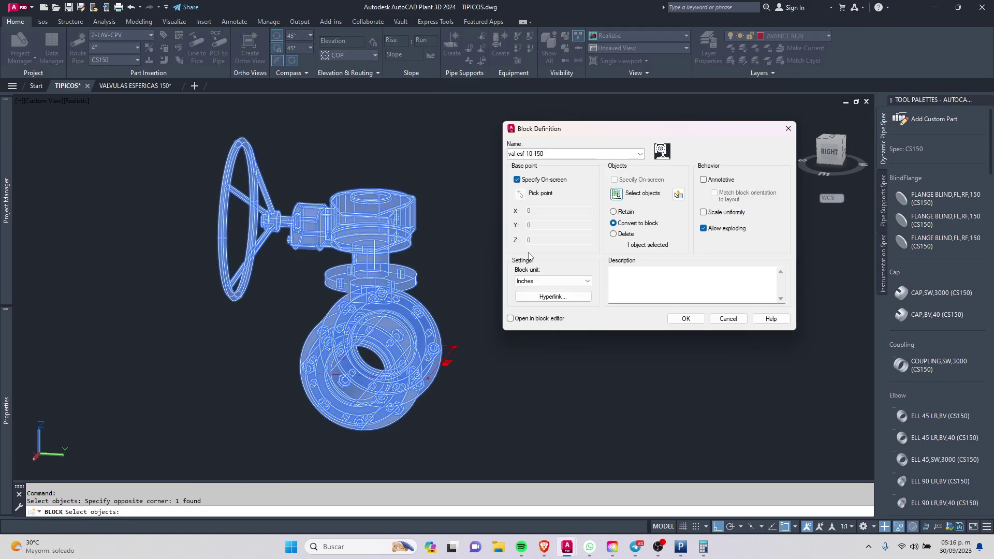
{"action": "left_click", "coordinate": [686, 319]}
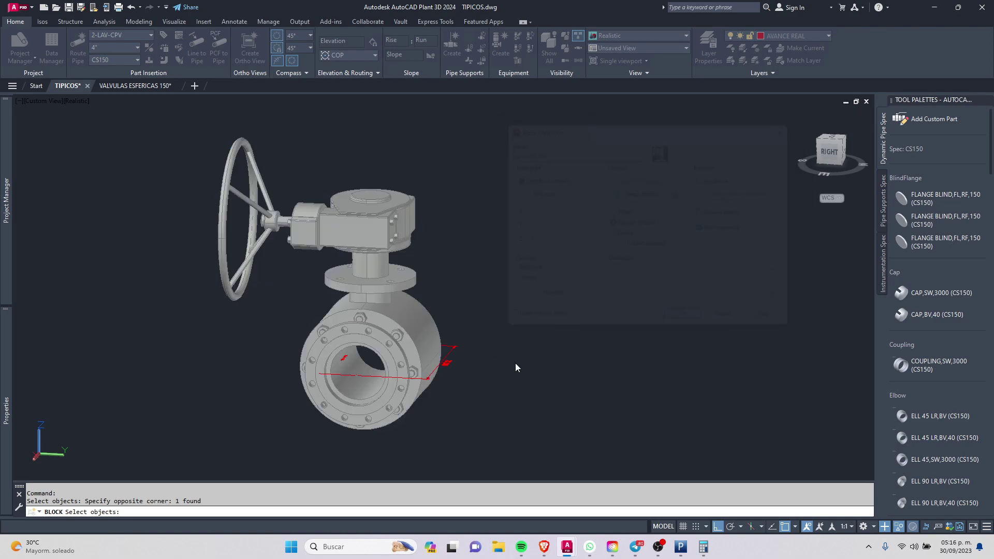
{"action": "left_click", "coordinate": [347, 386]}
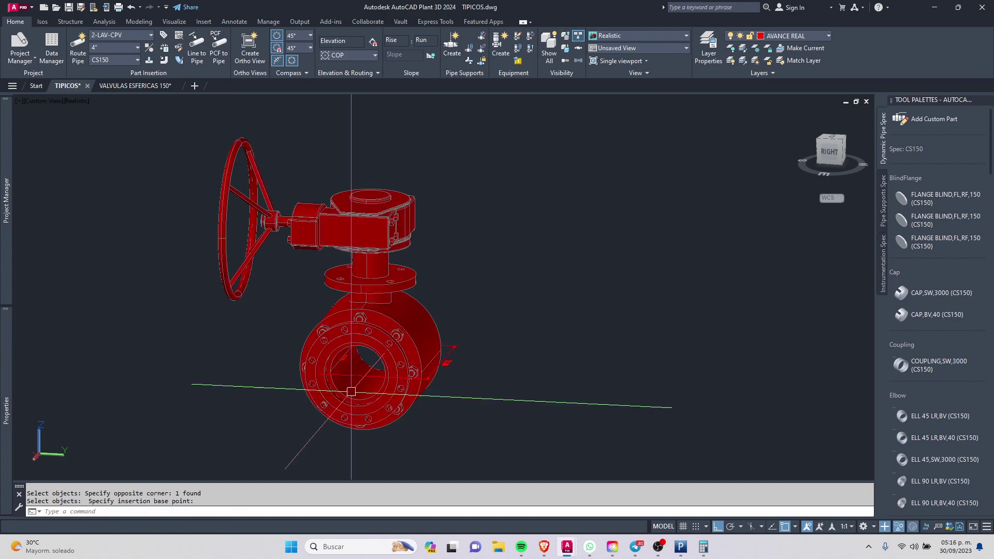
{"action": "key", "text": "Escape"}
{"action": "key", "text": "Escape"}
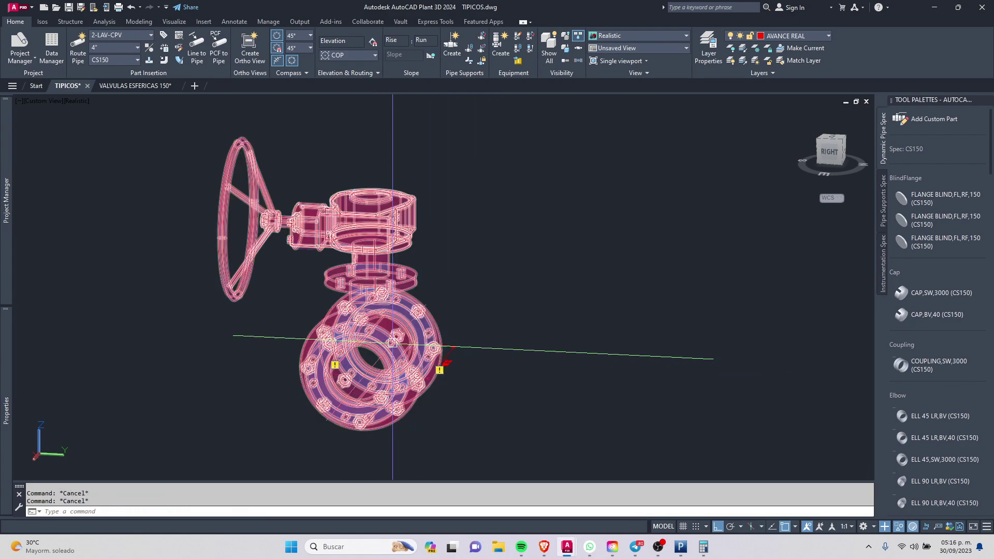
{"action": "mouse_move", "coordinate": [392, 388]}
{"action": "middle_mouse_down", "text": "shift"}
{"action": "mouse_move", "coordinate": [450, 392]}
{"action": "mouse_move", "coordinate": [233, 350]}
{"action": "mouse_move", "coordinate": [366, 244]}
{"action": "middle_mouse_up", "text": "shift"}
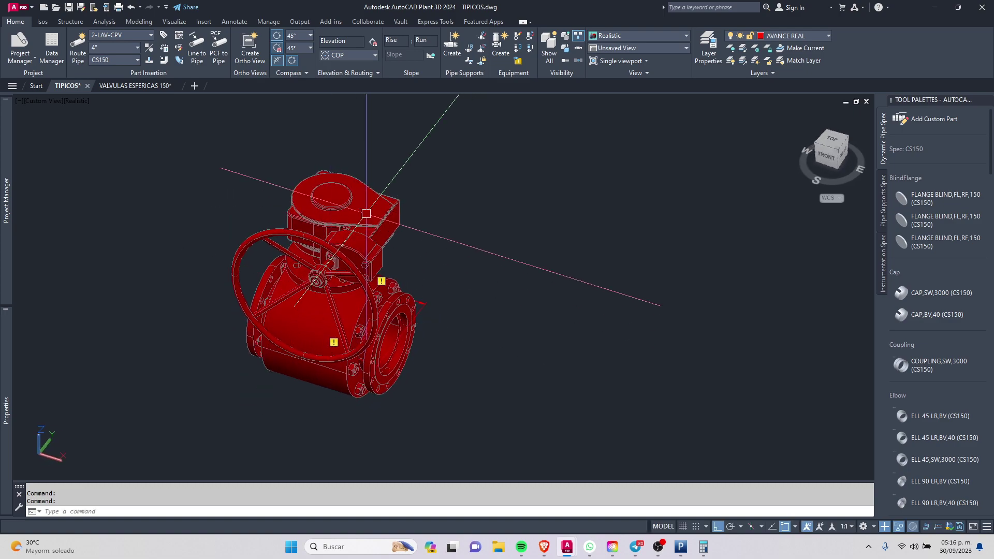
Cancel the val-esf-10-150 block editing prompt and orbit to a front-right view.
{"action": "double_click", "coordinate": [397, 229]}
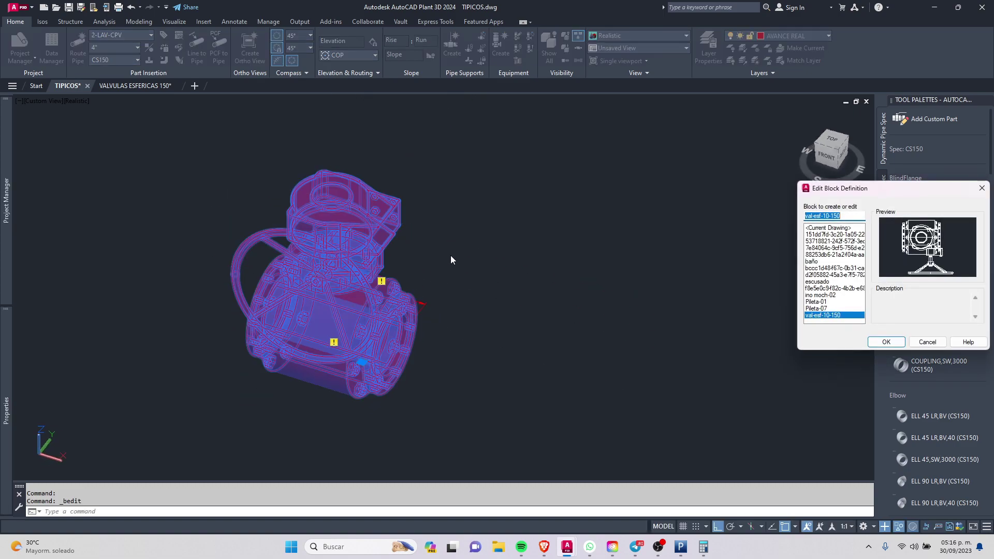
{"action": "key", "text": "Return"}
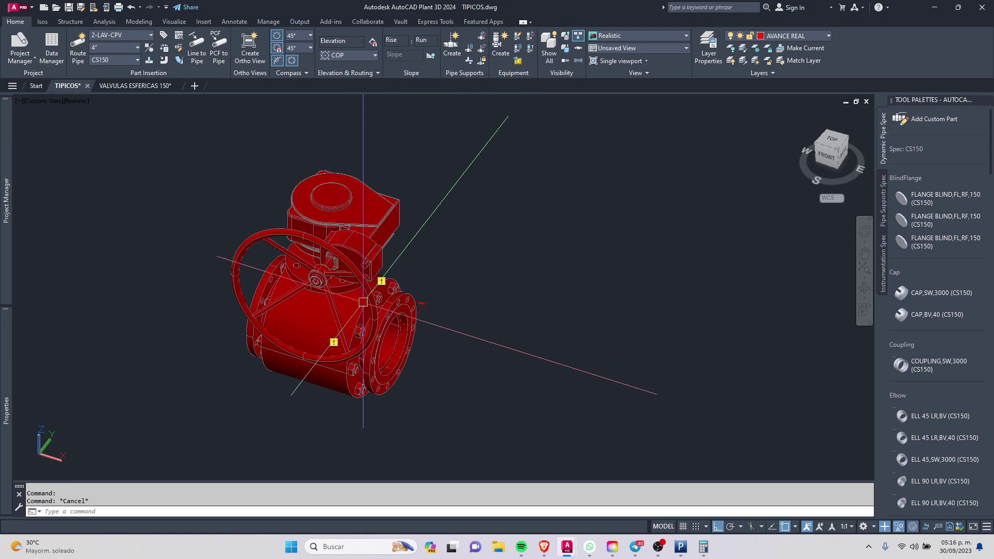
{"action": "mouse_move", "coordinate": [464, 212]}
{"action": "middle_mouse_down", "text": "shift"}
{"action": "mouse_move", "coordinate": [393, 223]}
{"action": "mouse_move", "coordinate": [394, 280]}
{"action": "middle_mouse_up", "text": "shift"}
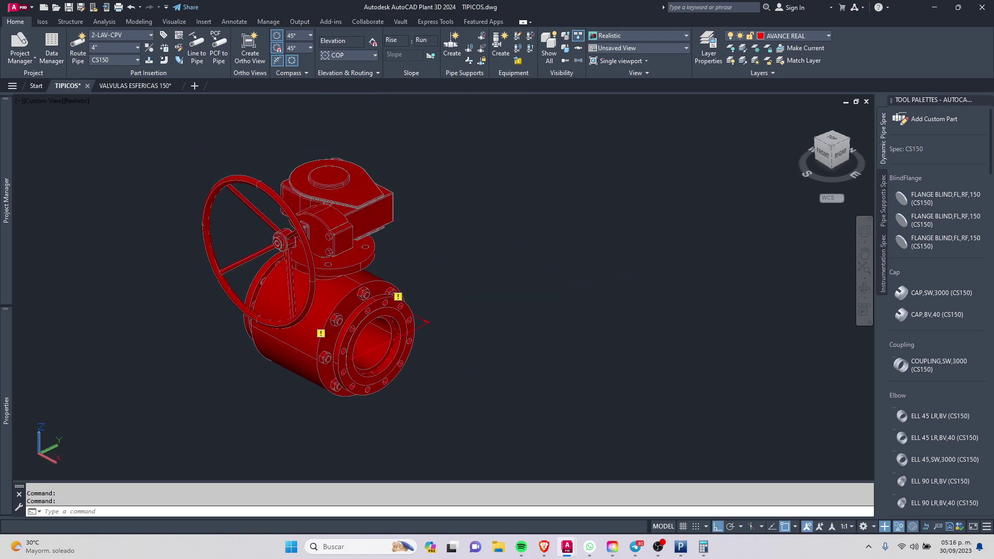
{"action": "type", "text": "p"}
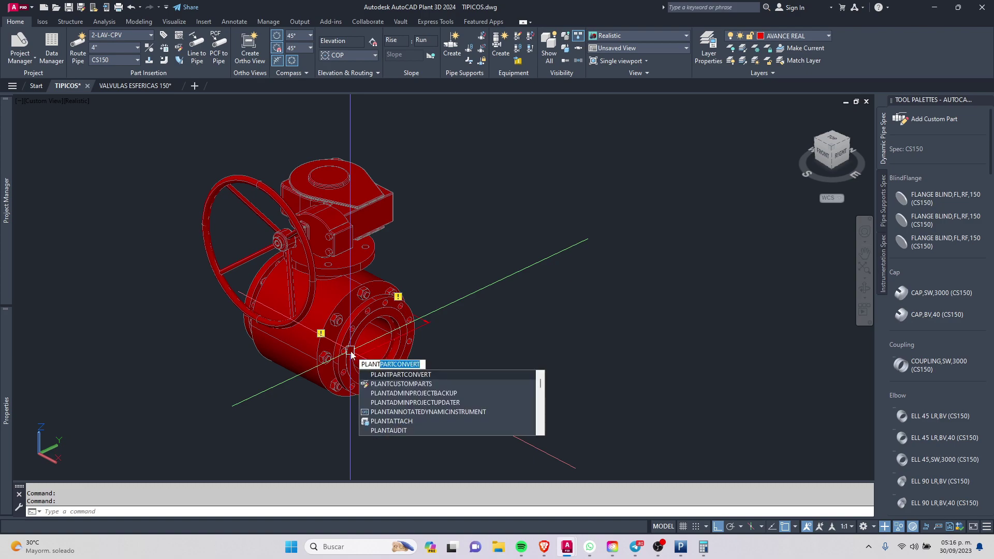
Run PLANTPARTCONVERT on the valve block and choose to add a port.
{"action": "key", "text": "Return"}
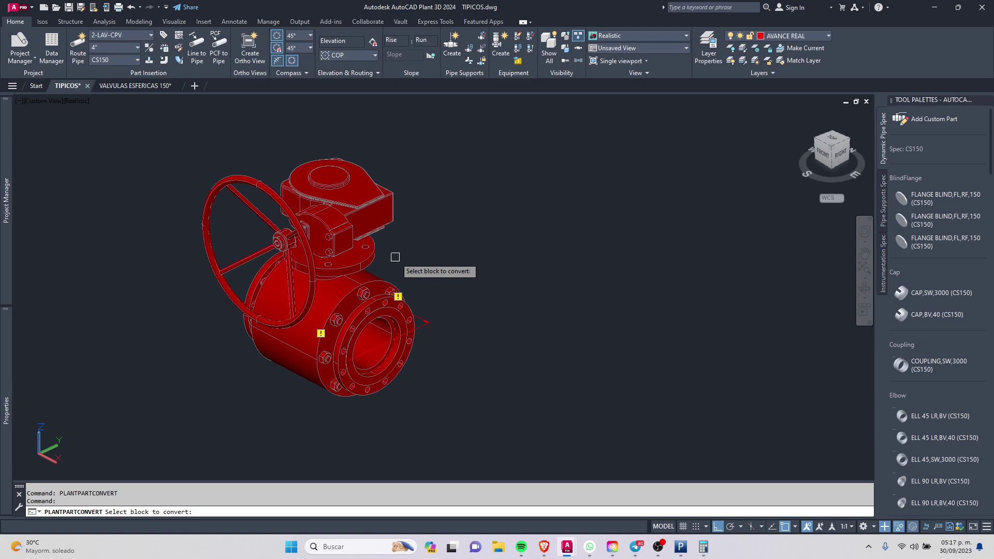
{"action": "left_click", "coordinate": [322, 227]}
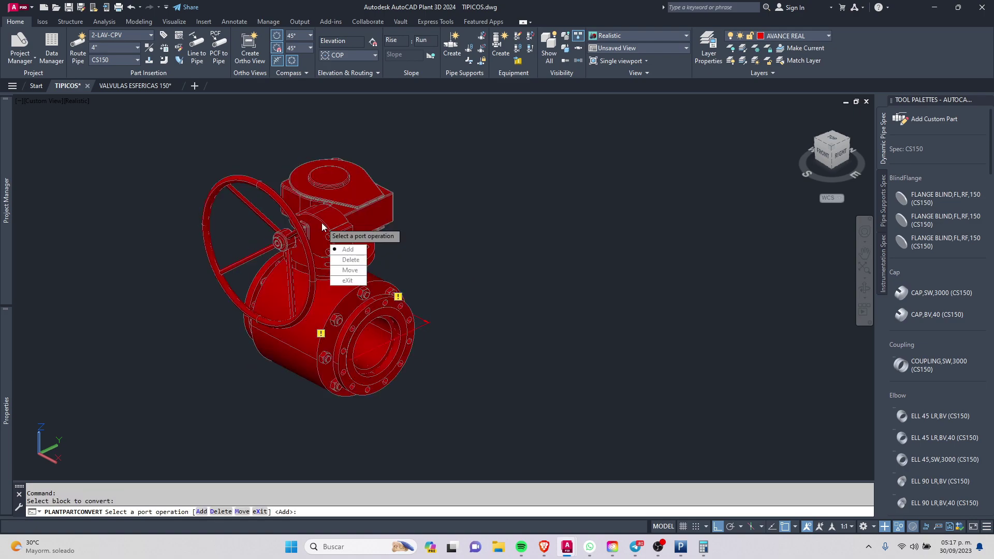
{"action": "left_click", "coordinate": [361, 253]}
Place the first port at the flange centre, pointing outward, and accept it.
{"action": "scroll", "coordinate": [384, 399], "scroll_direction": "up", "scroll_amount": 3}
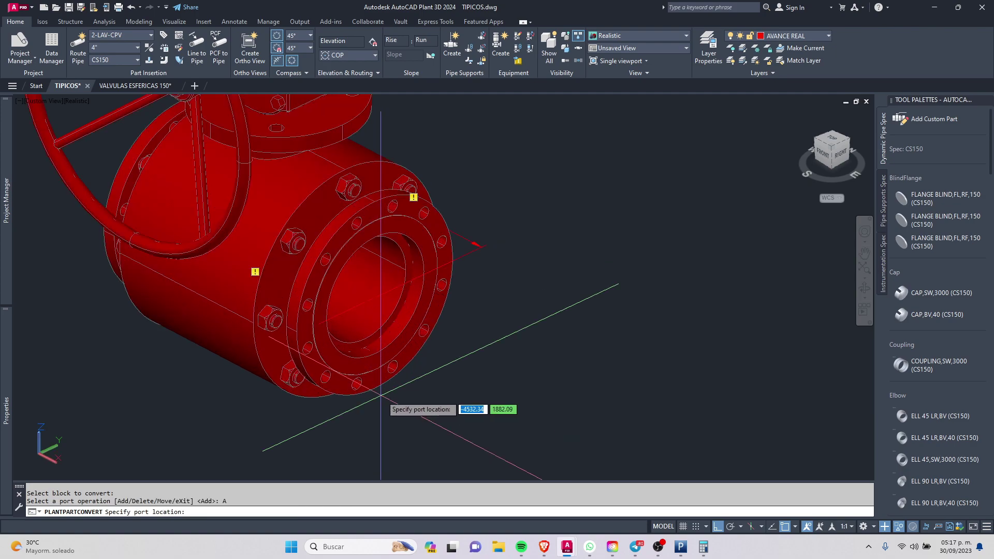
{"action": "middle_click_drag", "start_coordinate": [386, 386], "coordinate": [432, 373], "text": "shift"}
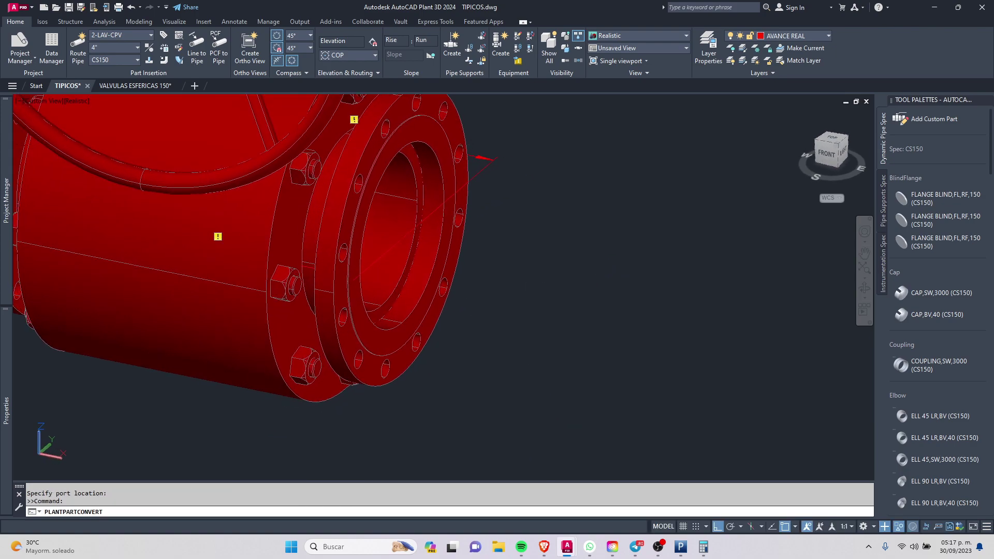
{"action": "scroll", "coordinate": [461, 262], "scroll_direction": "up", "scroll_amount": 2}
{"action": "right_click", "coordinate": [415, 241], "text": "shift"}
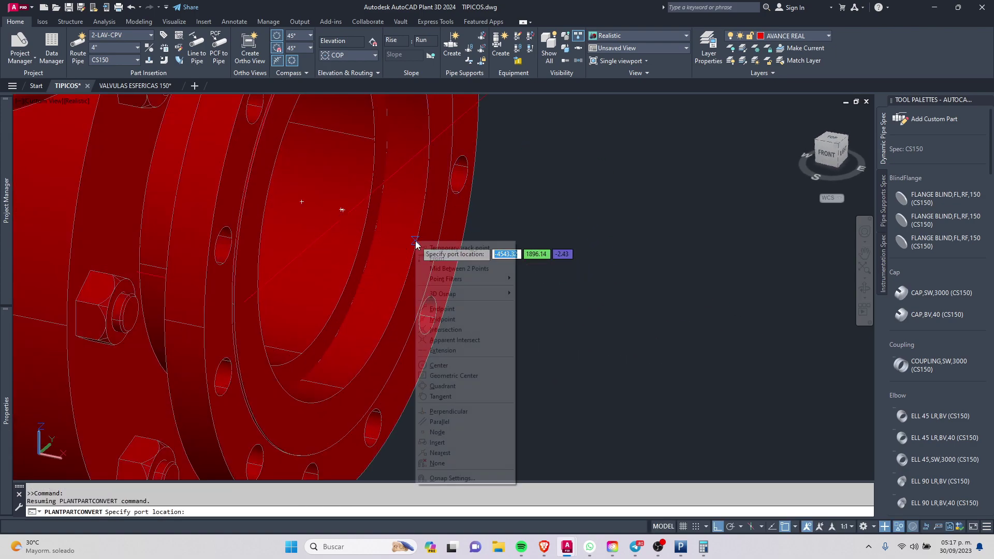
{"action": "left_click", "coordinate": [439, 365]}
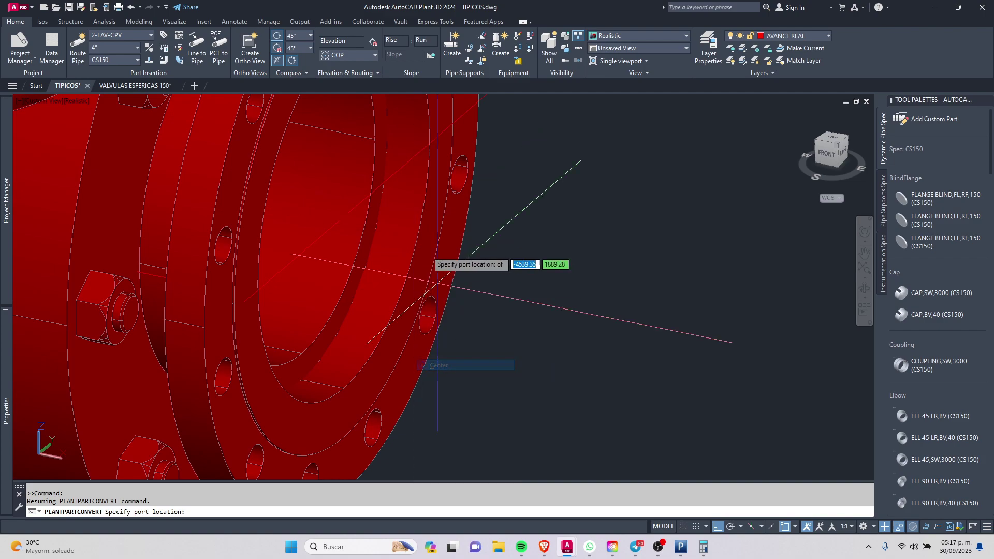
{"action": "left_click", "coordinate": [301, 201]}
{"action": "scroll", "coordinate": [414, 249], "scroll_direction": "down", "scroll_amount": 2}
{"action": "scroll", "coordinate": [430, 253], "scroll_direction": "down", "scroll_amount": 2}
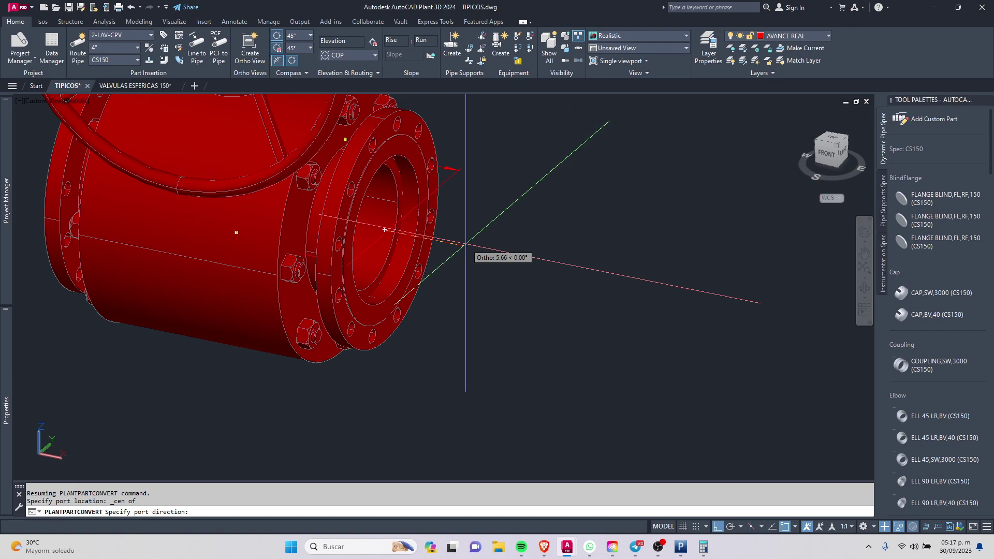
{"action": "left_click", "coordinate": [511, 251]}
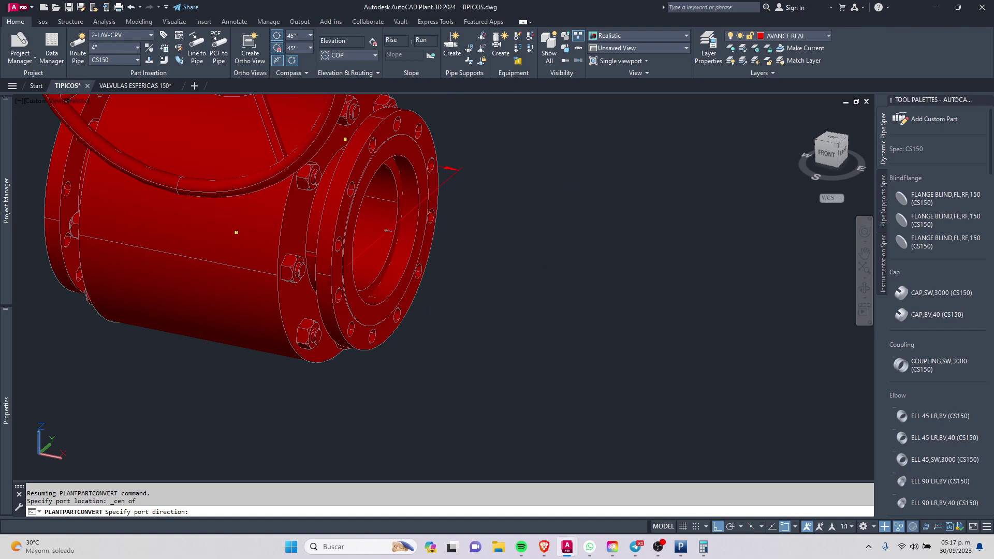
{"action": "left_click", "coordinate": [545, 297]}
{"action": "type", "text": "A"}
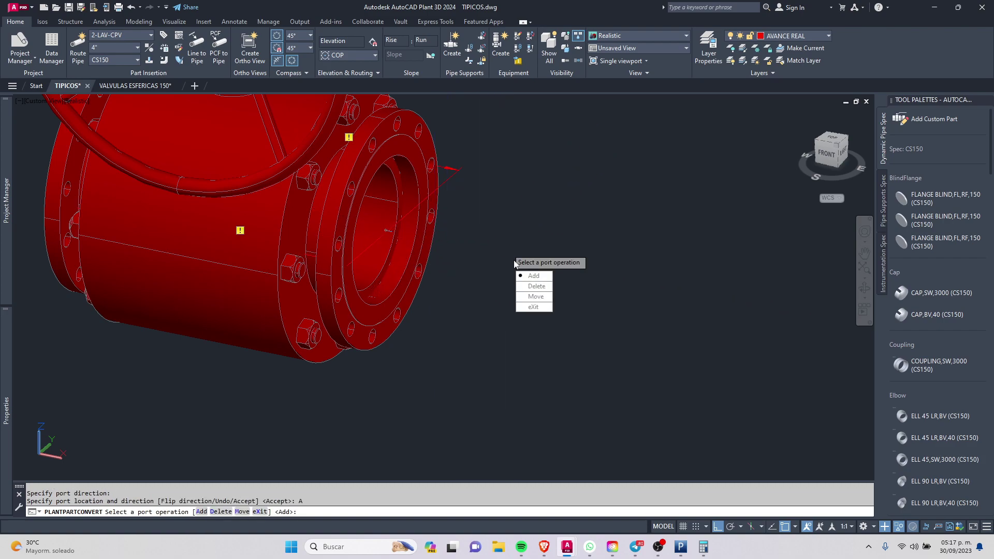
Add a second port at the opposite flange centre, directed along the pipe axis.
{"action": "left_click", "coordinate": [534, 275]}
{"action": "middle_click_drag", "start_coordinate": [523, 261], "coordinate": [482, 250], "text": "shift"}
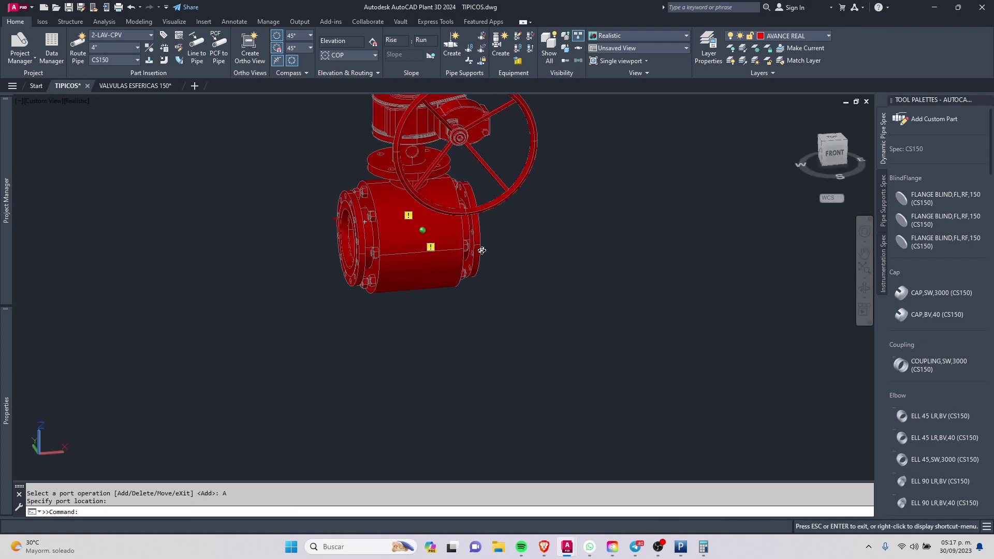
{"action": "scroll", "coordinate": [445, 241], "scroll_direction": "up", "scroll_amount": 3}
{"action": "scroll", "coordinate": [400, 252], "scroll_direction": "up", "scroll_amount": 3}
{"action": "scroll", "coordinate": [445, 238], "scroll_direction": "up", "scroll_amount": 2}
{"action": "scroll", "coordinate": [388, 232], "scroll_direction": "up", "scroll_amount": 3}
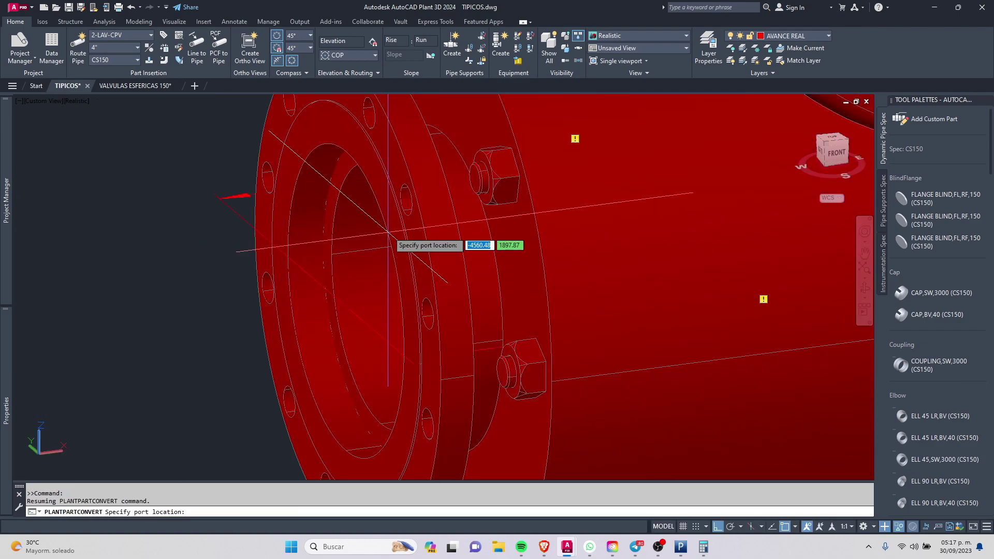
{"action": "right_click", "coordinate": [383, 228], "text": "shift"}
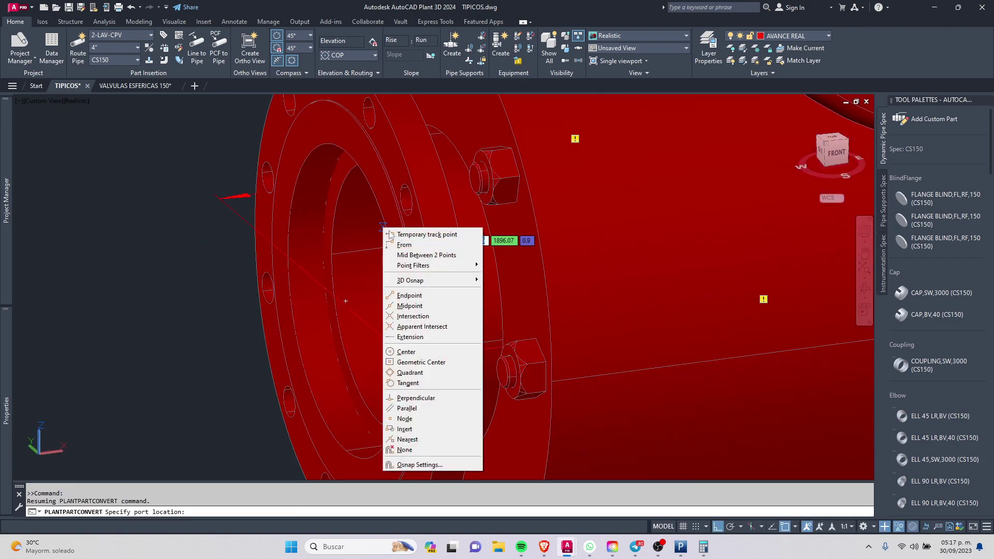
{"action": "left_click", "coordinate": [434, 351]}
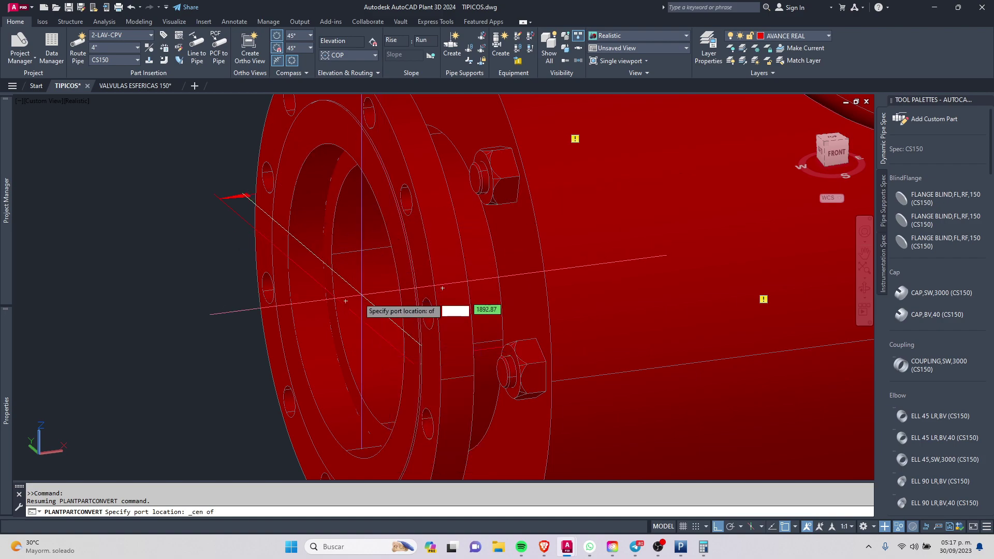
{"action": "left_click", "coordinate": [442, 288]}
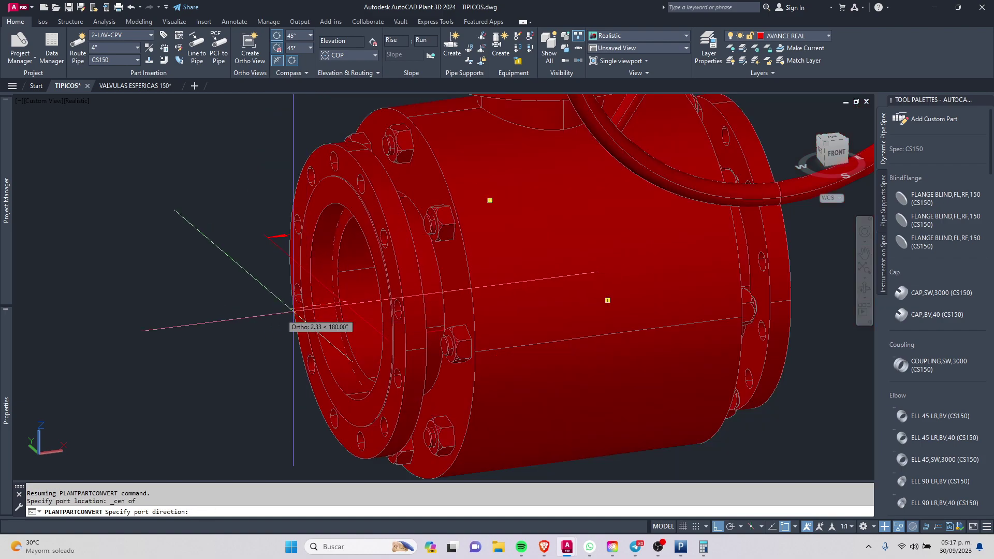
{"action": "left_click", "coordinate": [233, 339]}
{"action": "scroll", "coordinate": [337, 306], "scroll_direction": "up", "scroll_amount": 2}
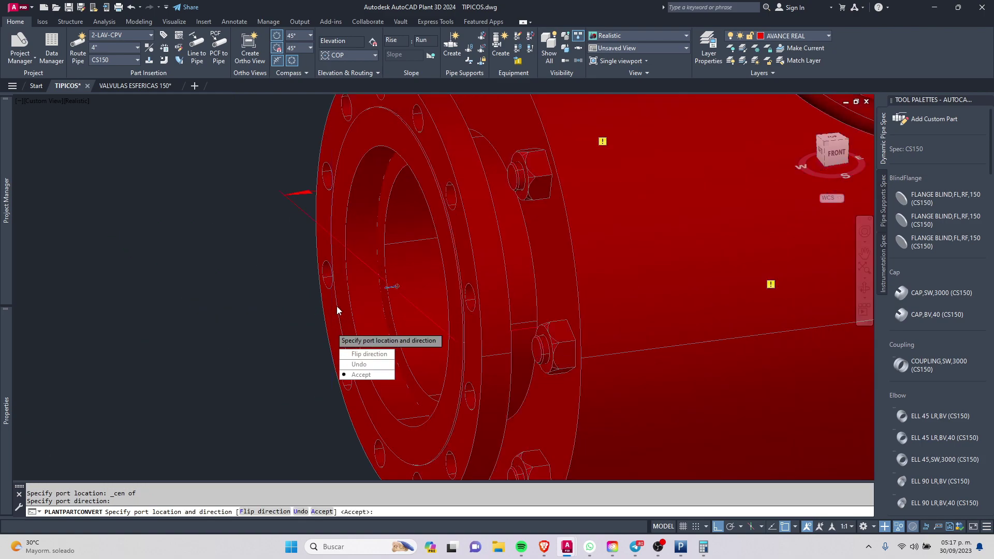
{"action": "scroll", "coordinate": [432, 265], "scroll_direction": "up", "scroll_amount": 3}
{"action": "scroll", "coordinate": [433, 265], "scroll_direction": "up", "scroll_amount": 2}
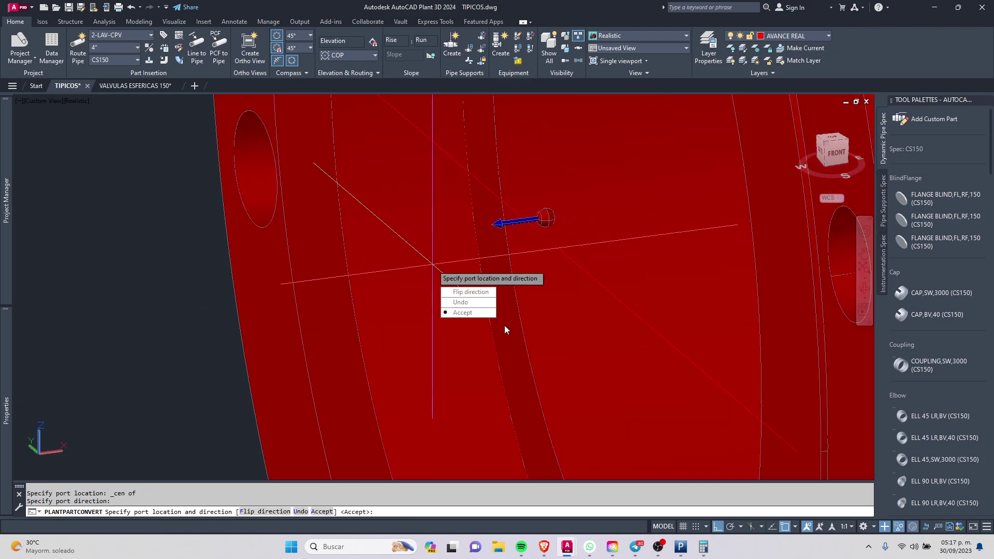
{"action": "left_click", "coordinate": [462, 313]}
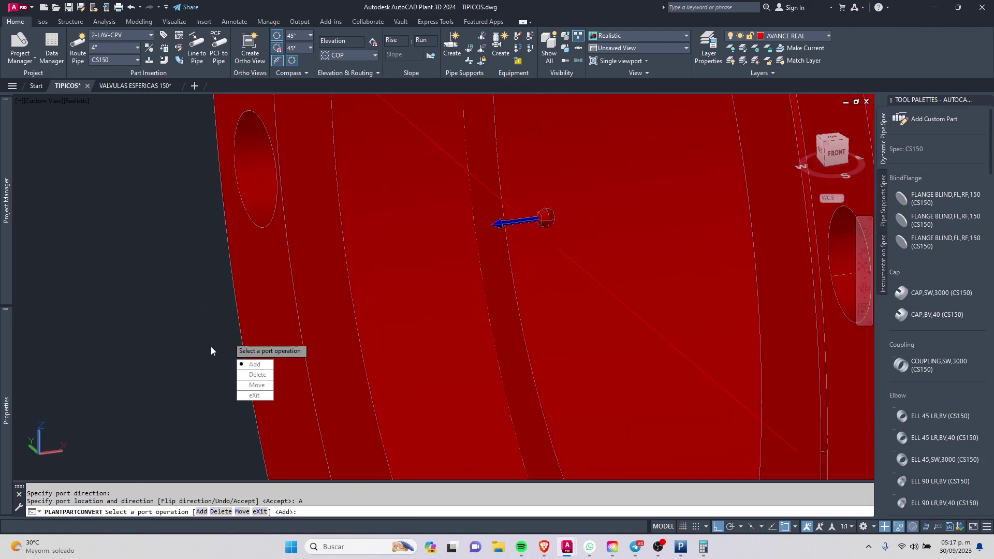
Exit port adding, completing the two-port plant part, with the handwheel facing forward.
{"action": "left_click", "coordinate": [246, 399]}
{"action": "scroll", "coordinate": [366, 260], "scroll_direction": "down", "scroll_amount": 3}
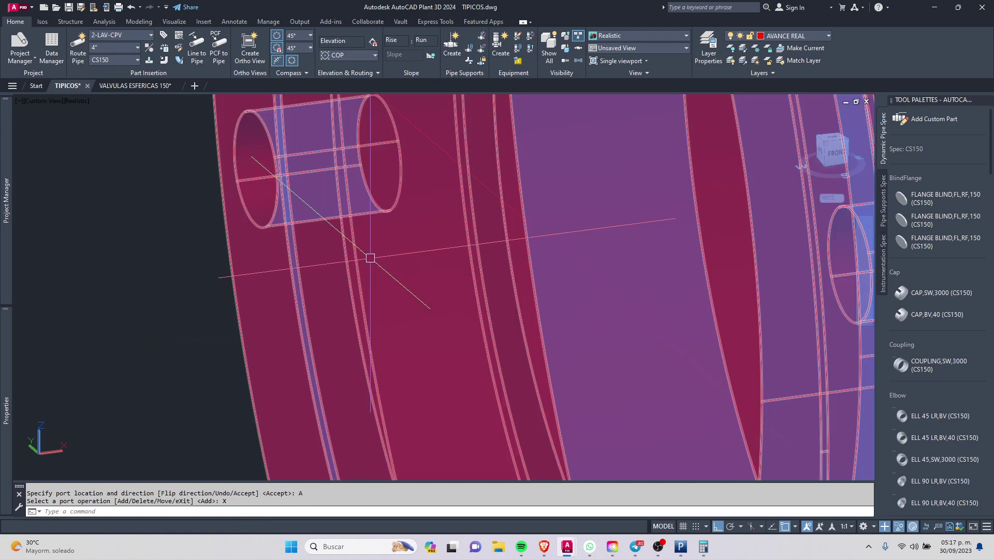
{"action": "scroll", "coordinate": [355, 271], "scroll_direction": "down", "scroll_amount": 3}
{"action": "scroll", "coordinate": [410, 299], "scroll_direction": "down", "scroll_amount": 3}
{"action": "mouse_move", "coordinate": [411, 298]}
{"action": "middle_mouse_down", "text": "shift"}
{"action": "mouse_move", "coordinate": [425, 268]}
{"action": "mouse_move", "coordinate": [440, 270]}
{"action": "middle_mouse_up", "text": "shift"}
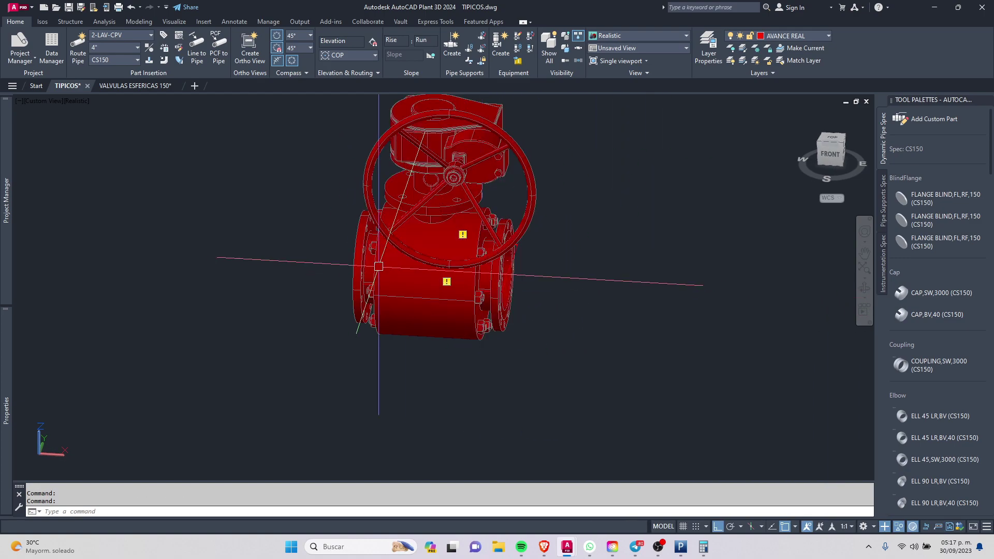
Orbit the red valve to an angled view and launch _PLANTCUSTOMPARTS.
{"action": "middle_click_drag", "start_coordinate": [361, 272], "coordinate": [392, 265], "text": "shift"}
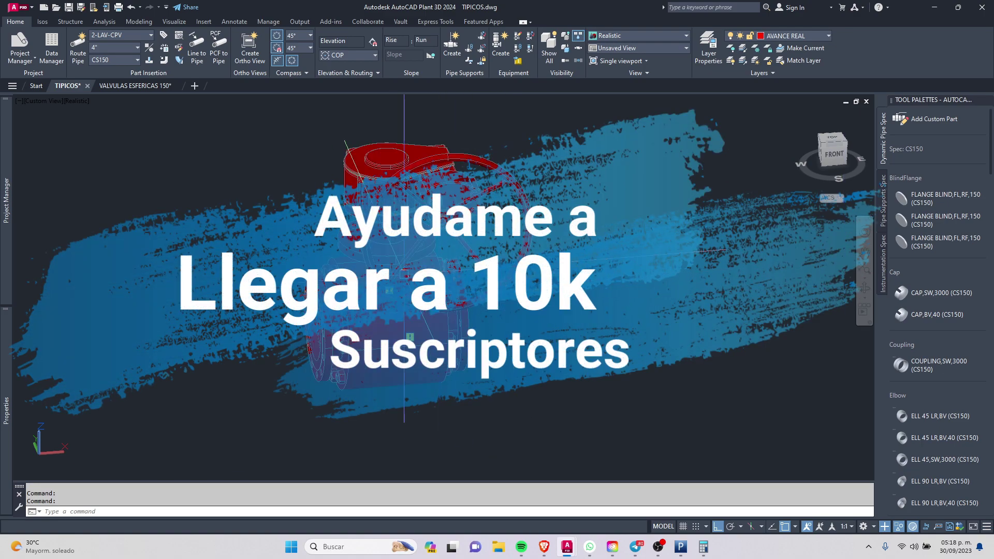
{"action": "mouse_move", "coordinate": [486, 310]}
{"action": "middle_mouse_down", "text": "shift"}
{"action": "mouse_move", "coordinate": [475, 300]}
{"action": "mouse_move", "coordinate": [520, 295]}
{"action": "middle_mouse_up", "text": "shift"}
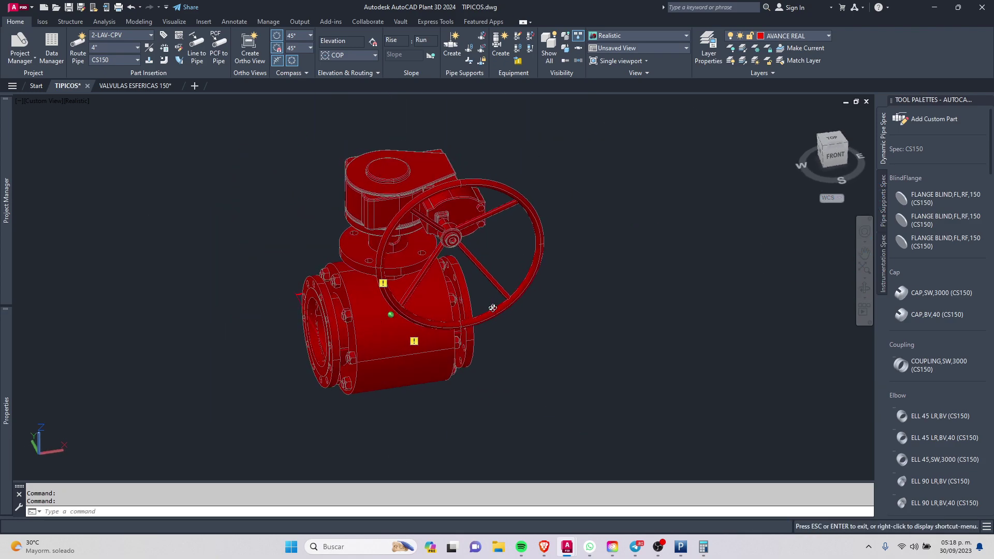
{"action": "left_click", "coordinate": [179, 48]}
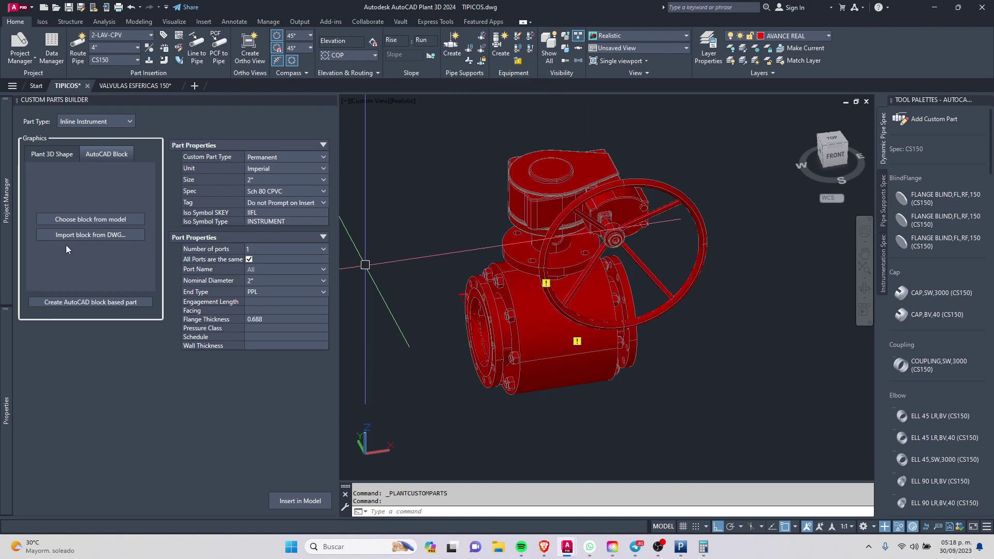
Base the custom part on the red valve block, as a Permanent part in Imperial units.
{"action": "left_click", "coordinate": [89, 221]}
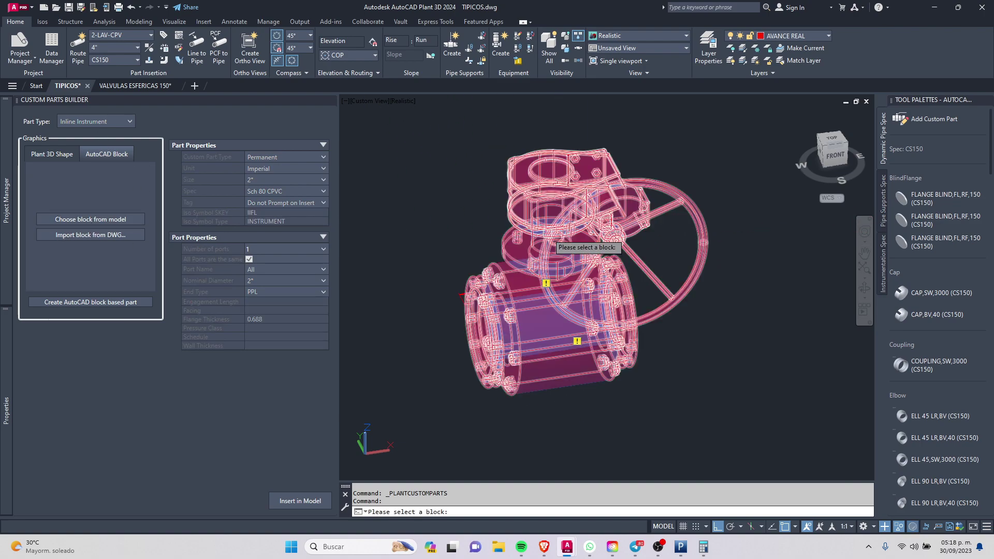
{"action": "left_click", "coordinate": [553, 206]}
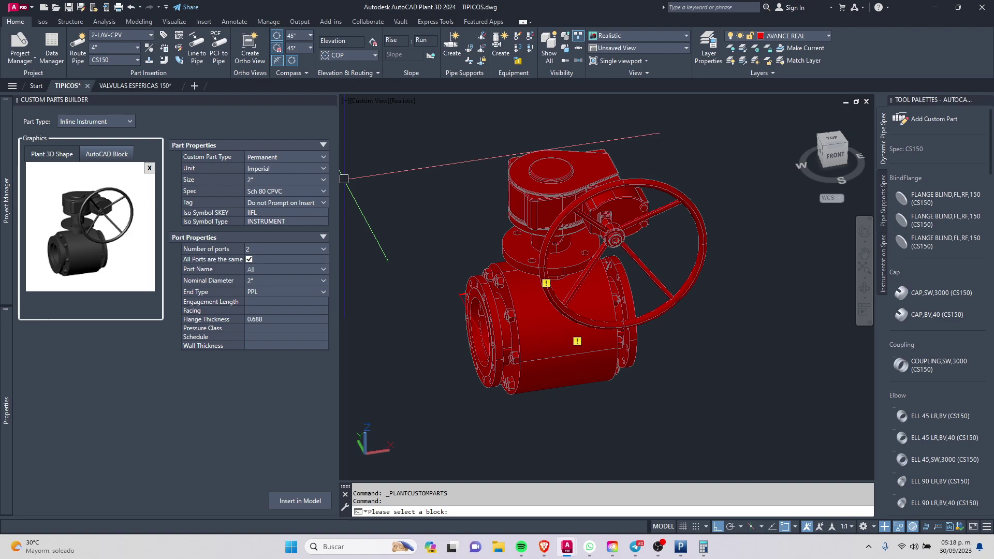
{"action": "left_click", "coordinate": [297, 156]}
{"action": "left_click", "coordinate": [294, 170]}
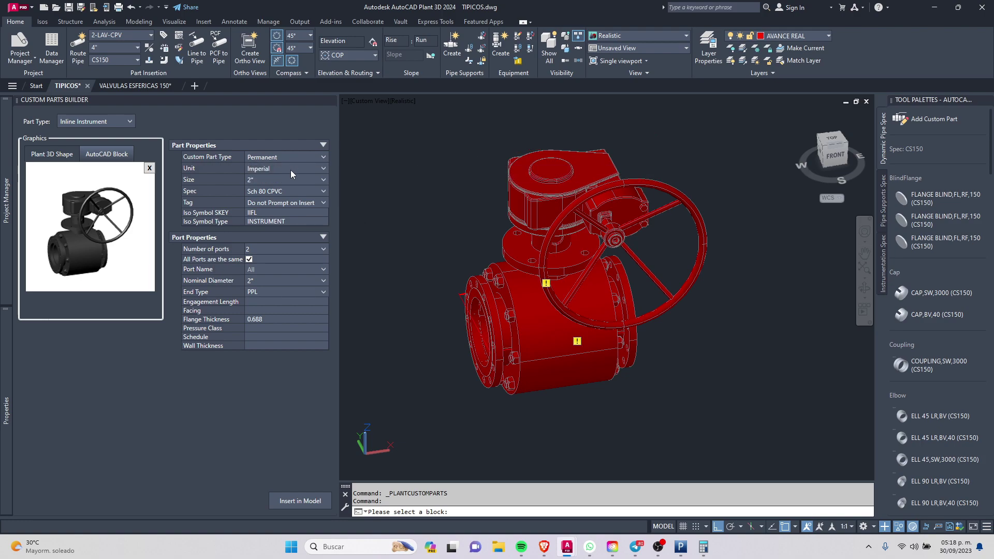
{"action": "left_click", "coordinate": [290, 169]}
{"action": "left_click", "coordinate": [277, 190]}
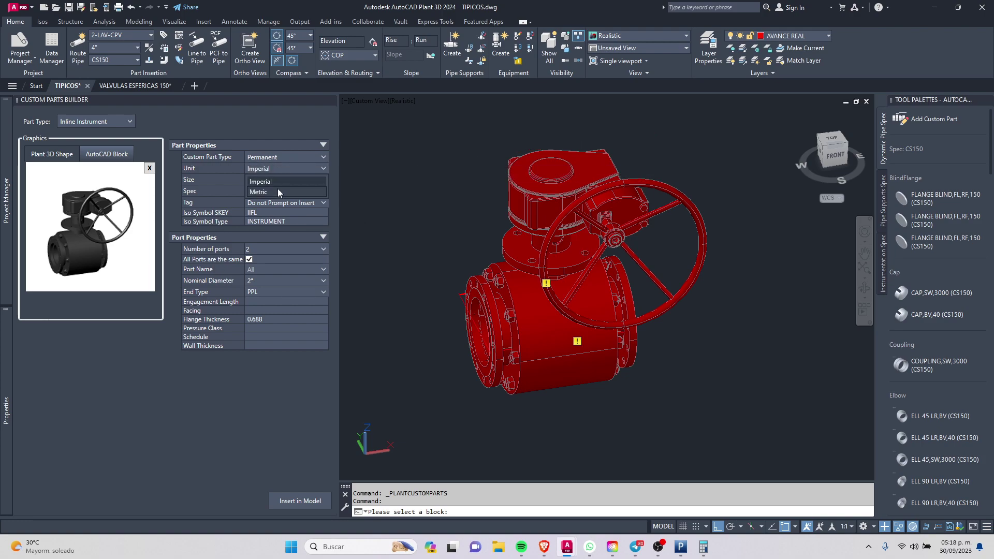
{"action": "left_click", "coordinate": [277, 166]}
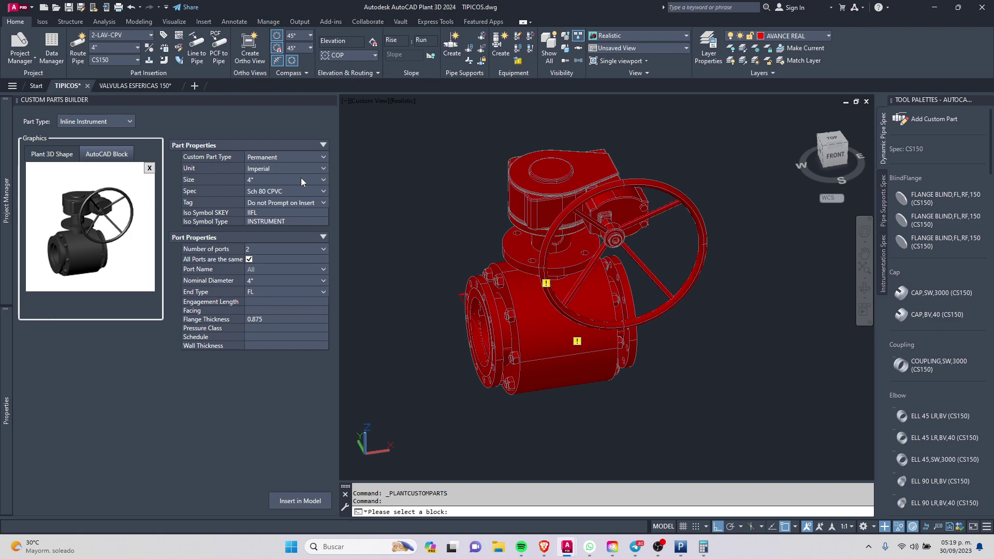
Set the part size to 10" and the spec to CS150.
{"action": "left_click", "coordinate": [301, 178]}
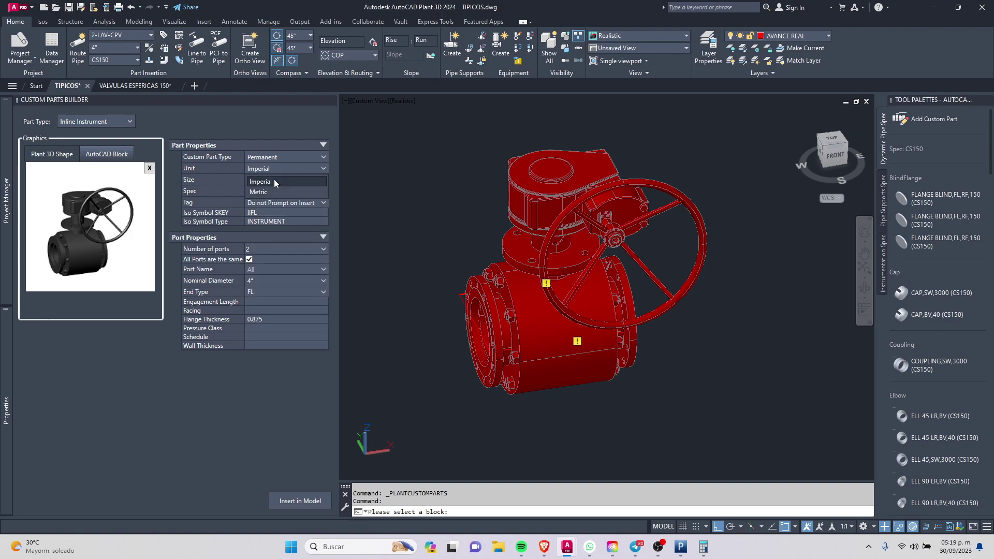
{"action": "left_click", "coordinate": [273, 179]}
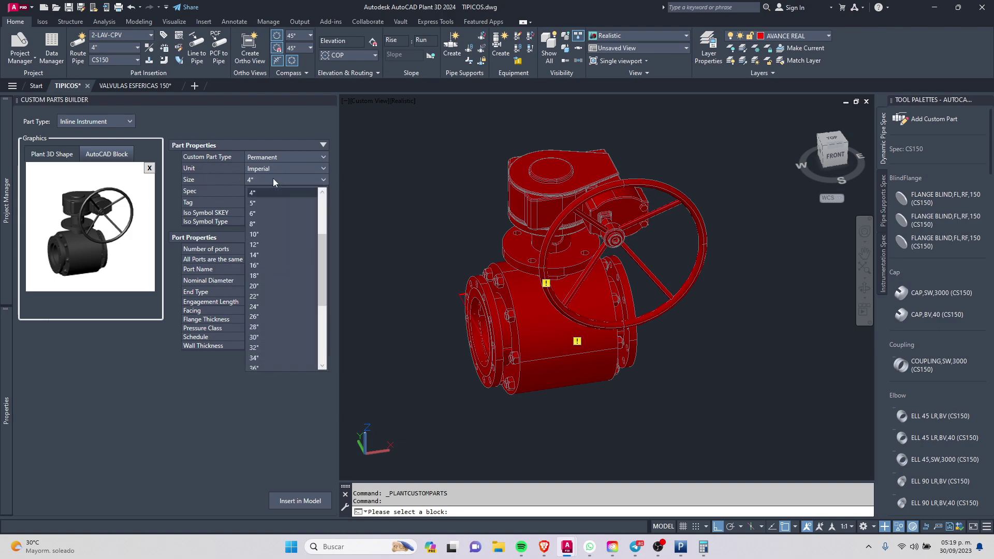
{"action": "left_click", "coordinate": [277, 235]}
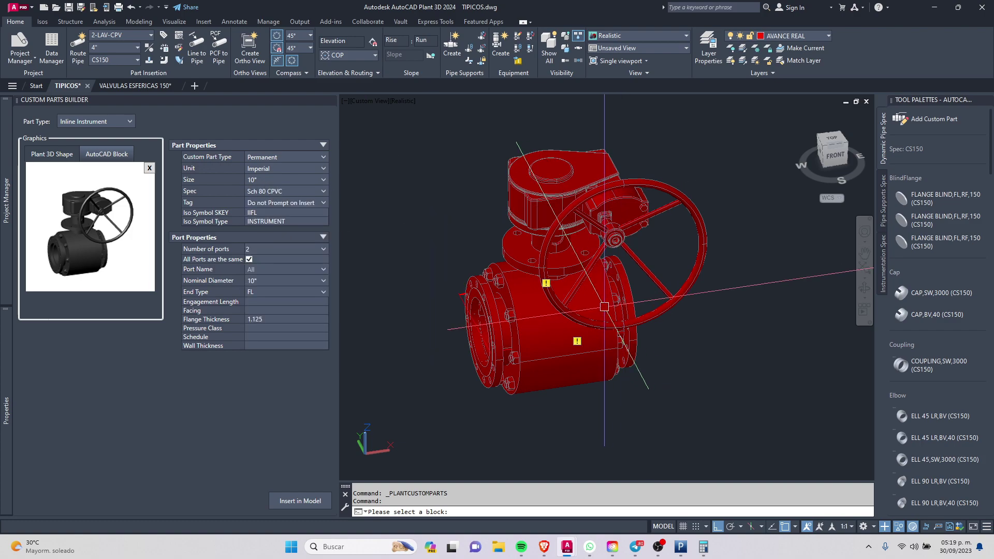
{"action": "left_click", "coordinate": [270, 191]}
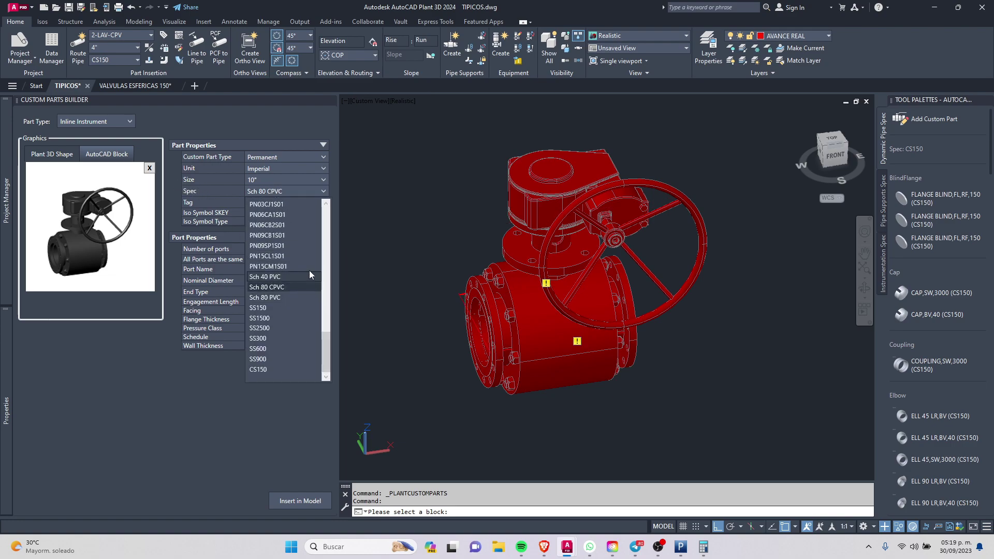
{"action": "left_click", "coordinate": [326, 282]}
{"action": "mouse_move", "coordinate": [331, 284]}
{"action": "left_mouse_down"}
{"action": "mouse_move", "coordinate": [324, 207]}
{"action": "mouse_move", "coordinate": [327, 330]}
{"action": "mouse_move", "coordinate": [326, 283]}
{"action": "left_mouse_up"}
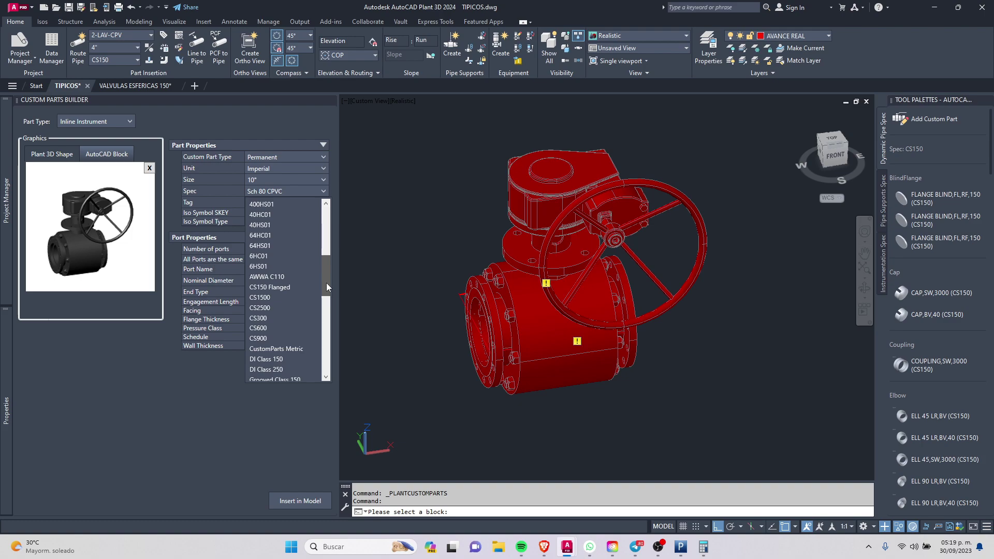
{"action": "mouse_move", "coordinate": [326, 283]}
{"action": "left_mouse_down"}
{"action": "mouse_move", "coordinate": [324, 229]}
{"action": "mouse_move", "coordinate": [324, 366]}
{"action": "left_mouse_up"}
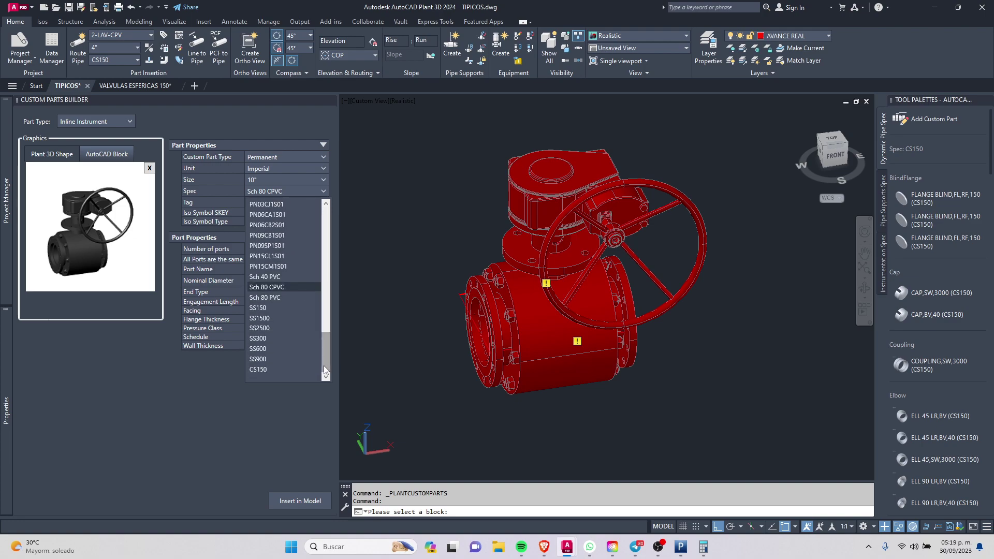
{"action": "left_click", "coordinate": [265, 370]}
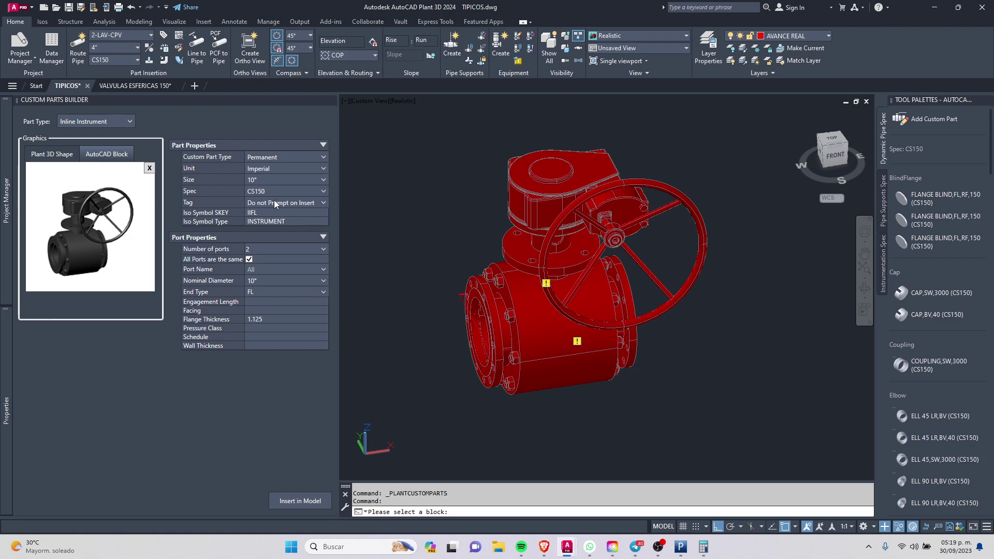
Set tagging to Do not Prompt on Insert and begin editing the Iso Symbol SKEY.
{"action": "left_click", "coordinate": [275, 201]}
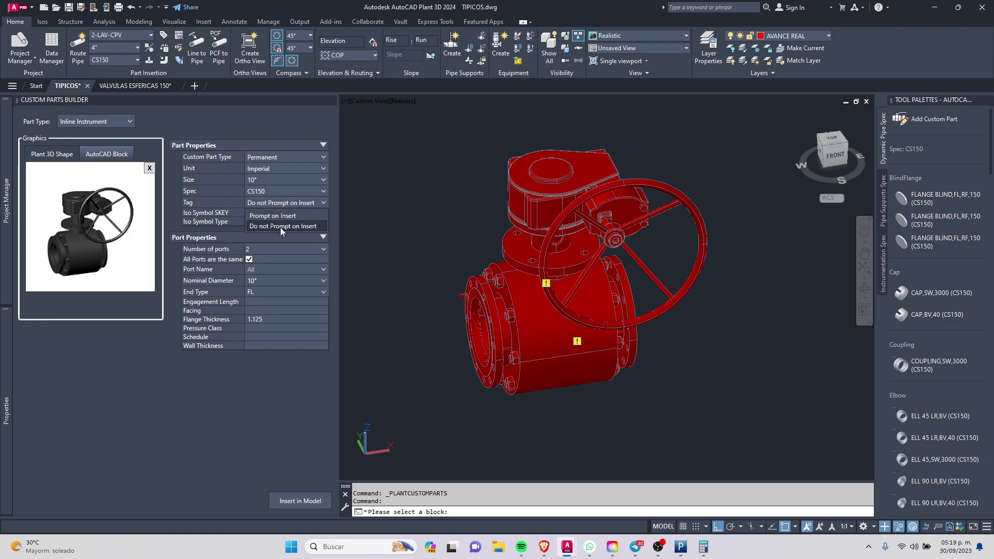
{"action": "left_click", "coordinate": [280, 226]}
{"action": "left_click", "coordinate": [267, 213]}
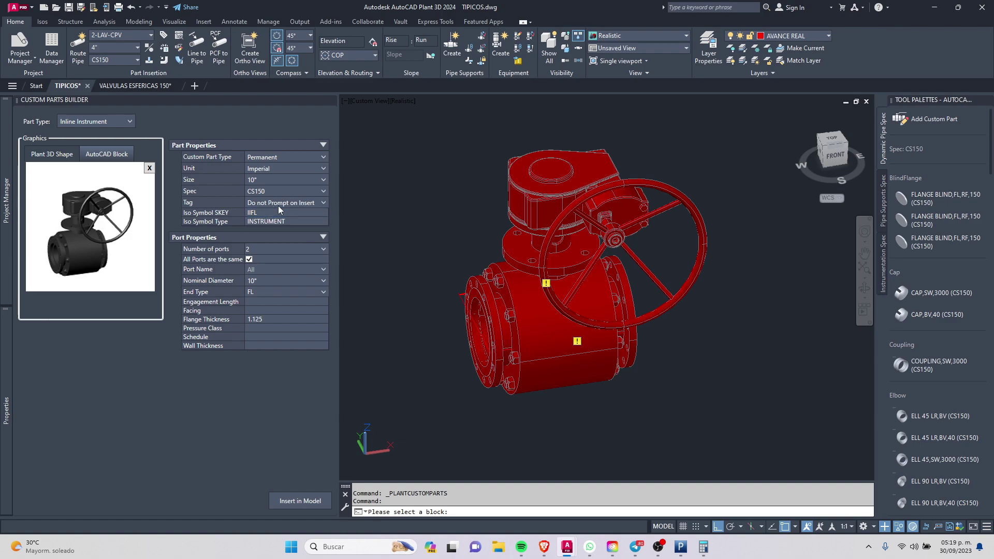
Keep the SKEY value unchanged and change the part type to Valve.
{"action": "key", "text": "Return"}
{"action": "left_click", "coordinate": [126, 121]}
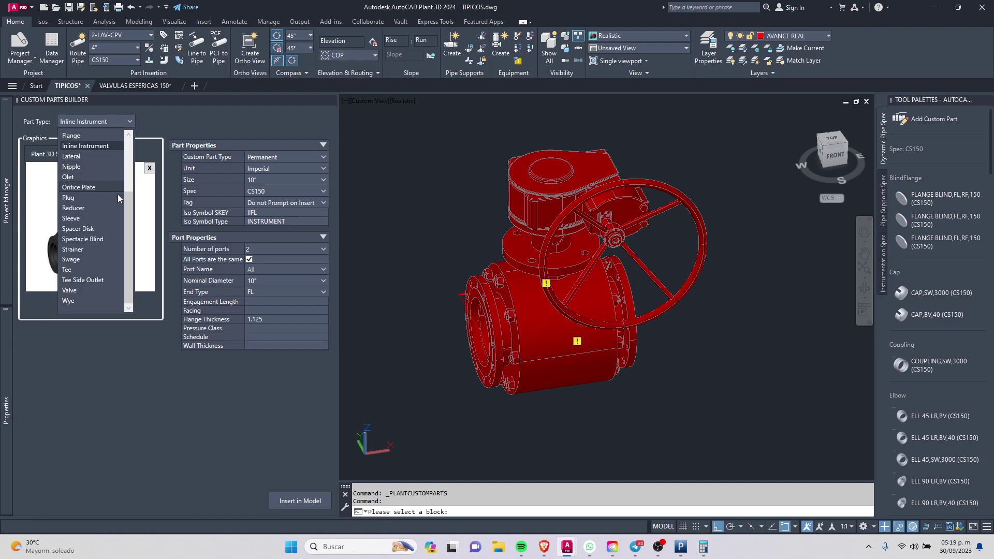
{"action": "left_click_drag", "start_coordinate": [129, 217], "coordinate": [127, 147]}
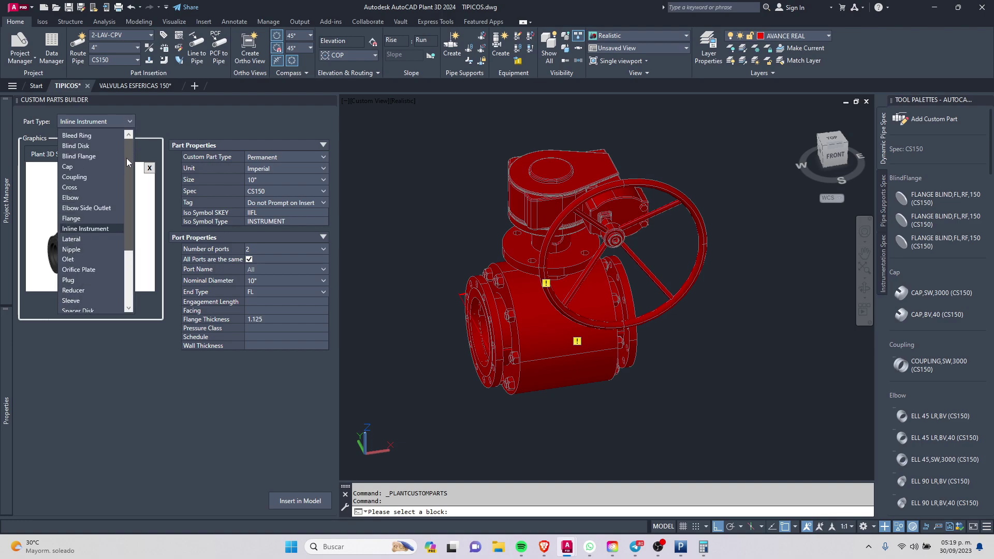
{"action": "scroll", "coordinate": [124, 219], "scroll_direction": "down", "scroll_amount": 3}
{"action": "scroll", "coordinate": [123, 205], "scroll_direction": "up", "scroll_amount": 3}
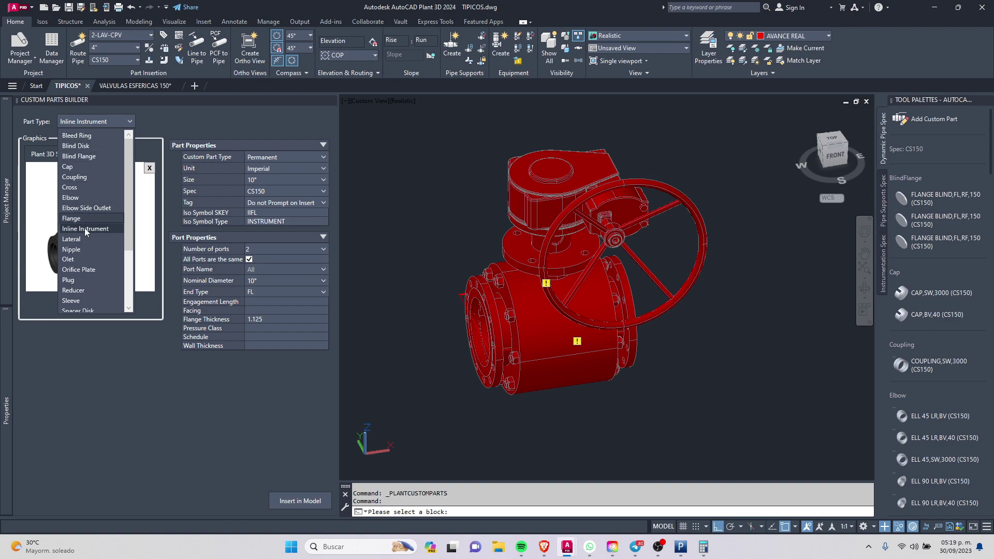
{"action": "left_click_drag", "start_coordinate": [128, 186], "coordinate": [132, 259]}
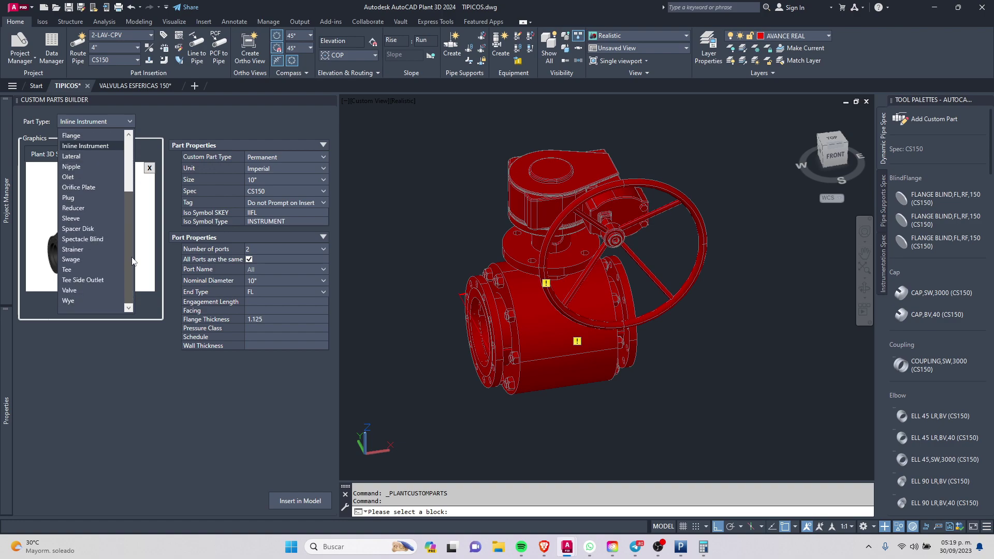
{"action": "left_click", "coordinate": [85, 290]}
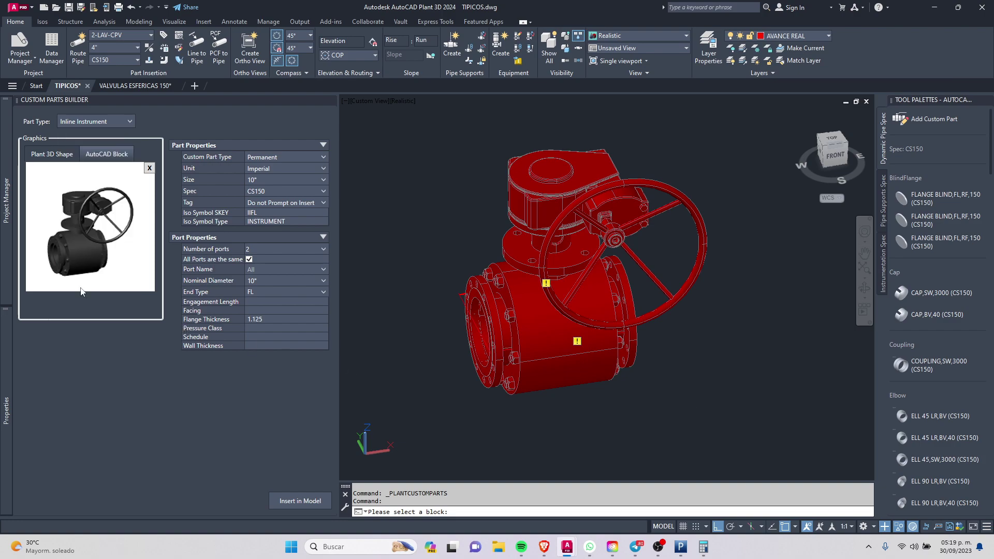
Set the Iso Symbol SKEY to VVFL and dismiss the chat notifications.
{"action": "left_click", "coordinate": [266, 221]}
{"action": "left_click", "coordinate": [273, 212]}
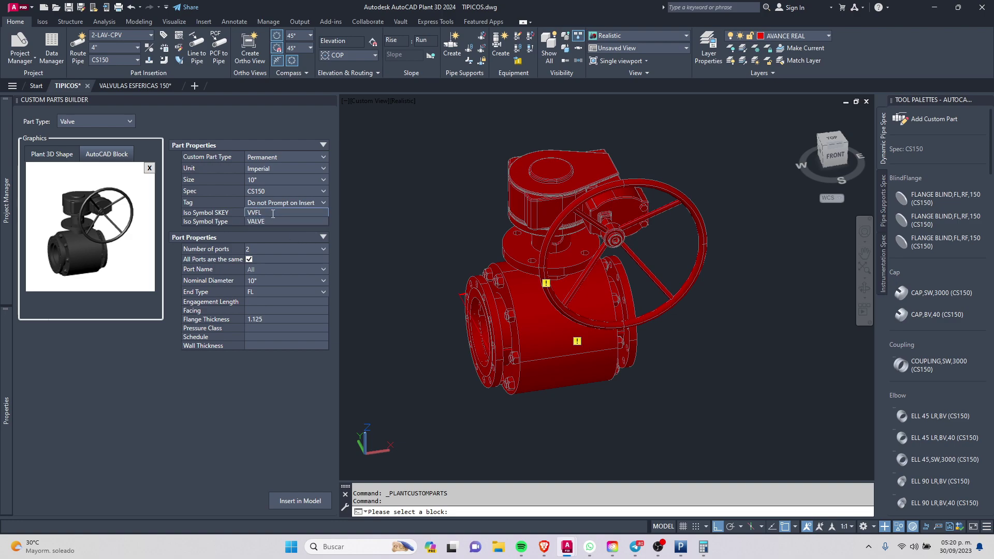
{"action": "key", "text": "Return"}
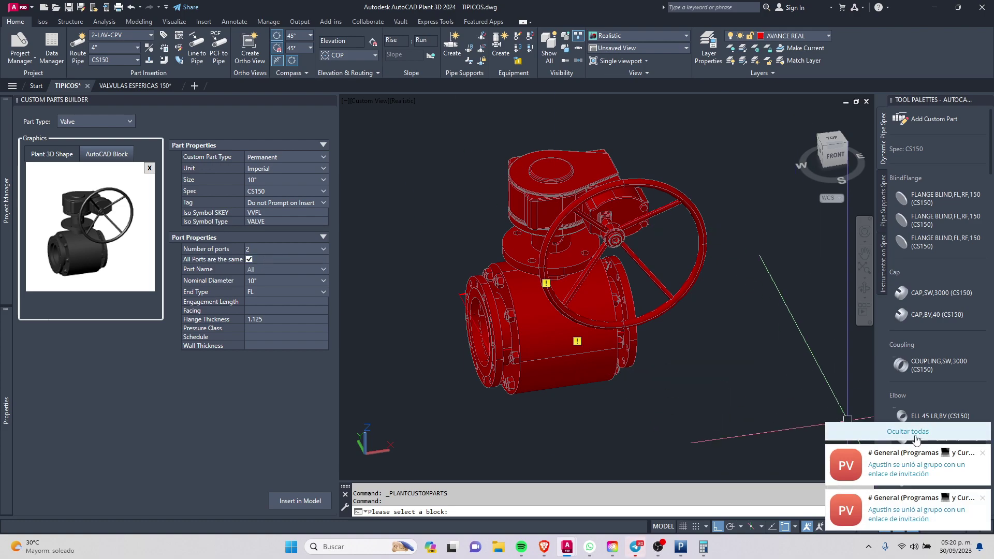
{"action": "left_click", "coordinate": [908, 431]}
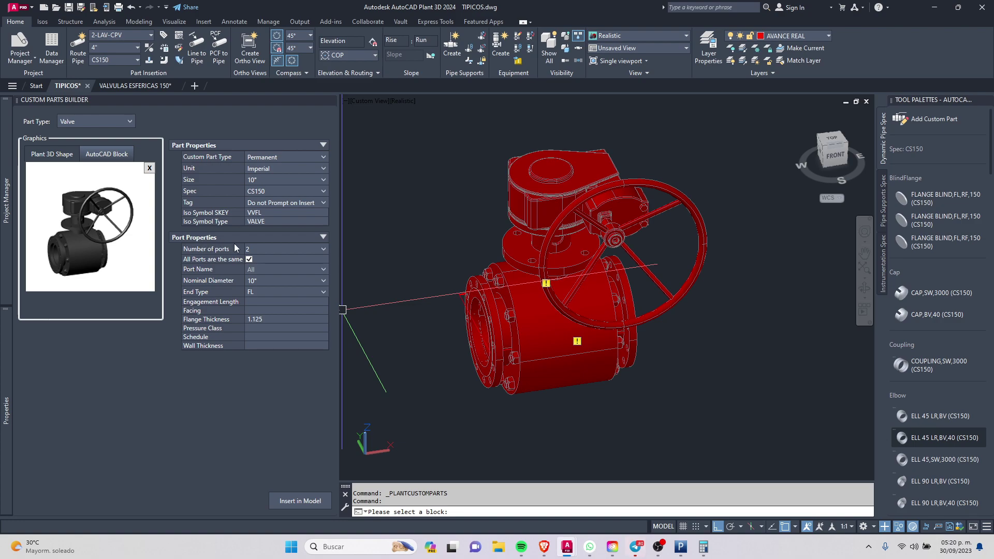
{"action": "left_click", "coordinate": [274, 248]}
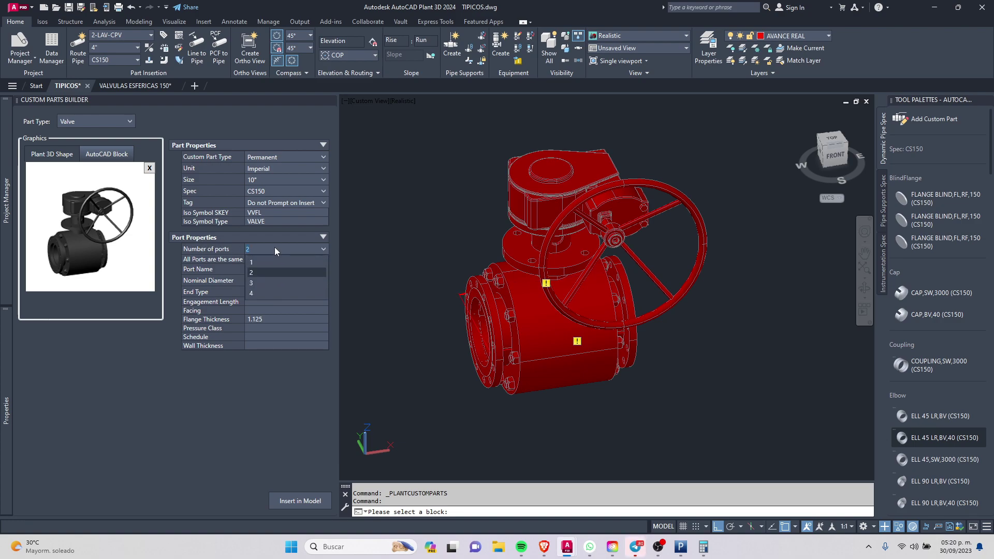
{"action": "left_click", "coordinate": [267, 282]}
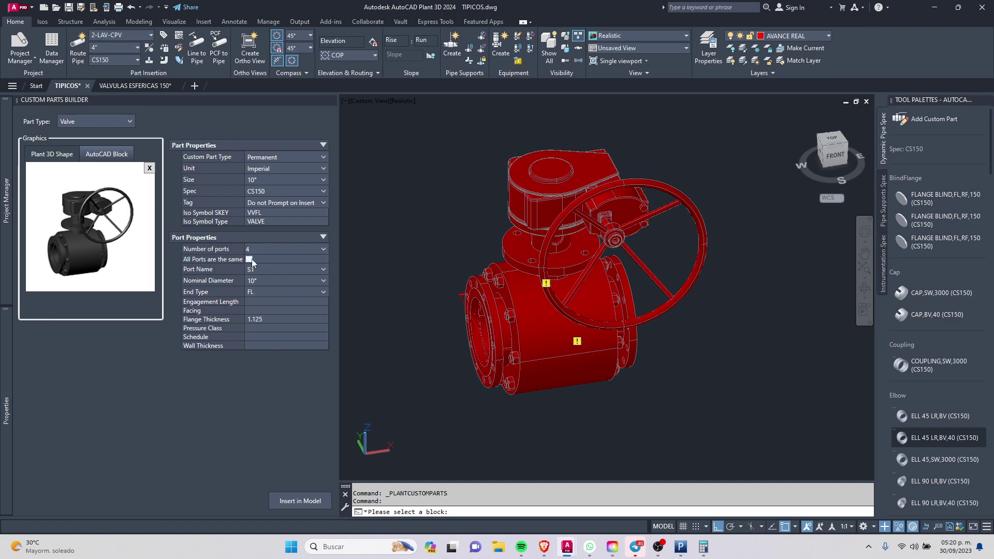
{"action": "left_click", "coordinate": [266, 270]}
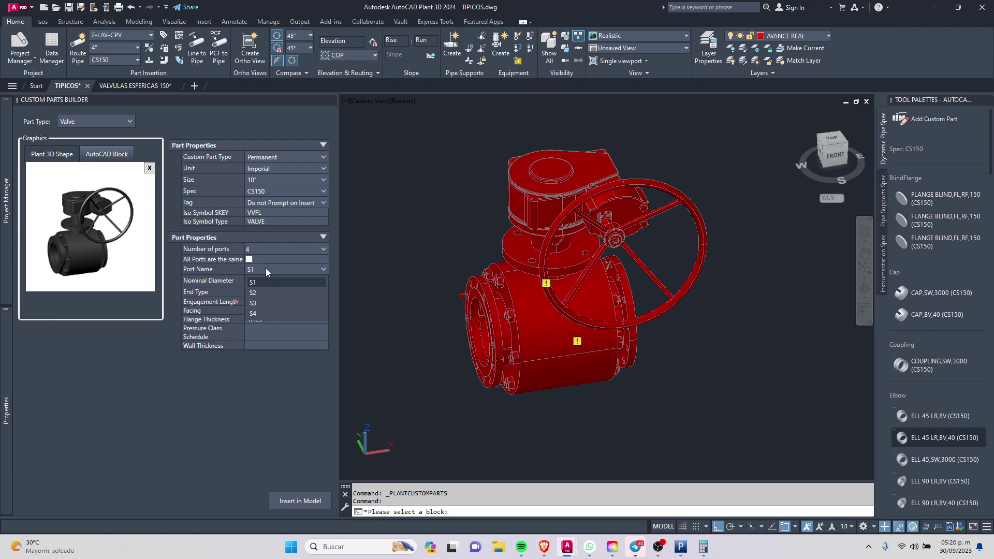
{"action": "left_click", "coordinate": [253, 268]}
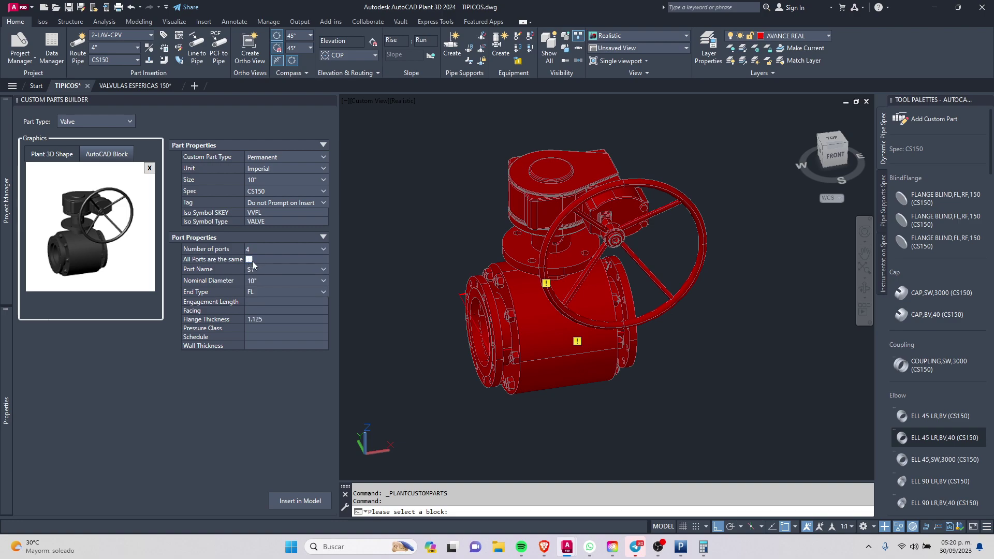
{"action": "left_click", "coordinate": [250, 259]}
{"action": "left_click", "coordinate": [266, 249]}
{"action": "left_click", "coordinate": [258, 268]}
{"action": "left_click", "coordinate": [265, 282]}
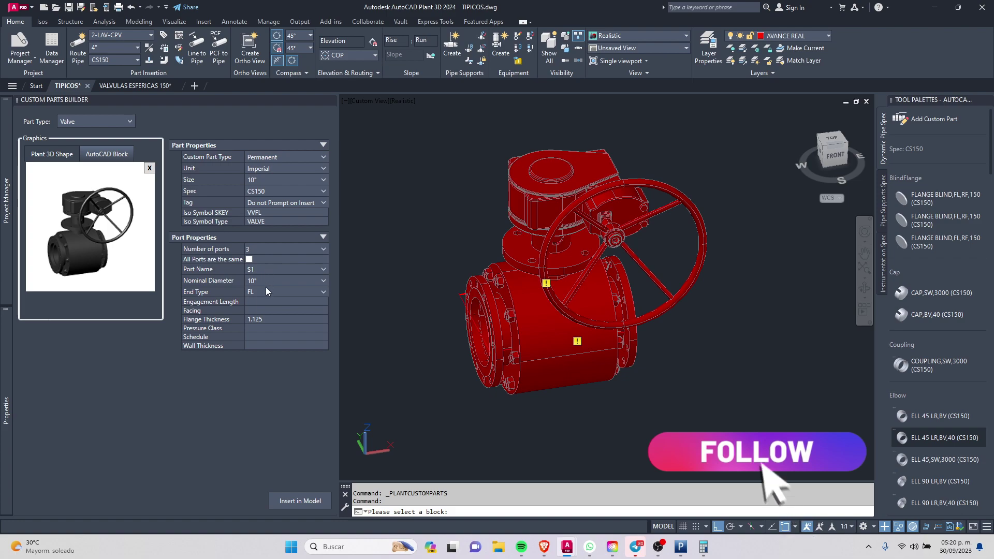
{"action": "left_click", "coordinate": [259, 279]}
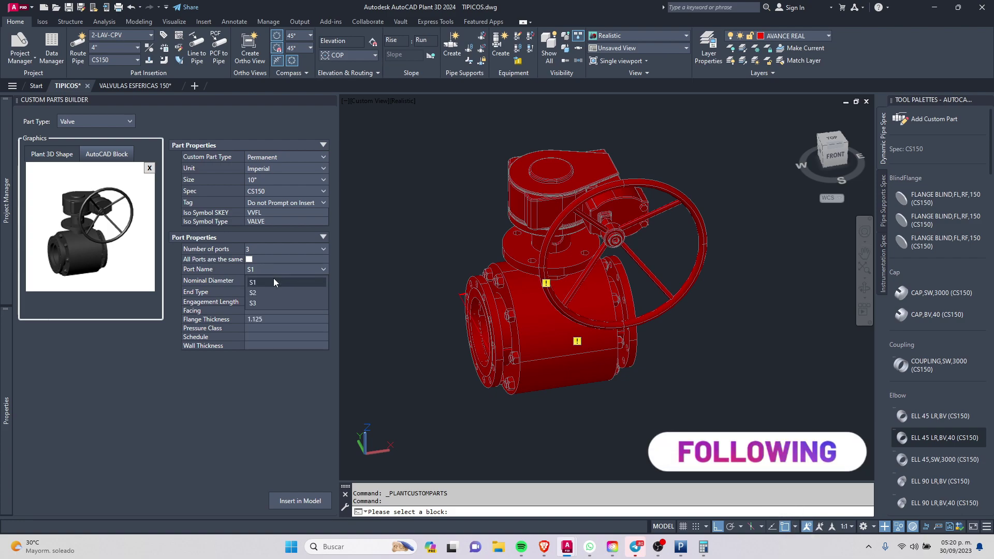
{"action": "left_click", "coordinate": [266, 290]}
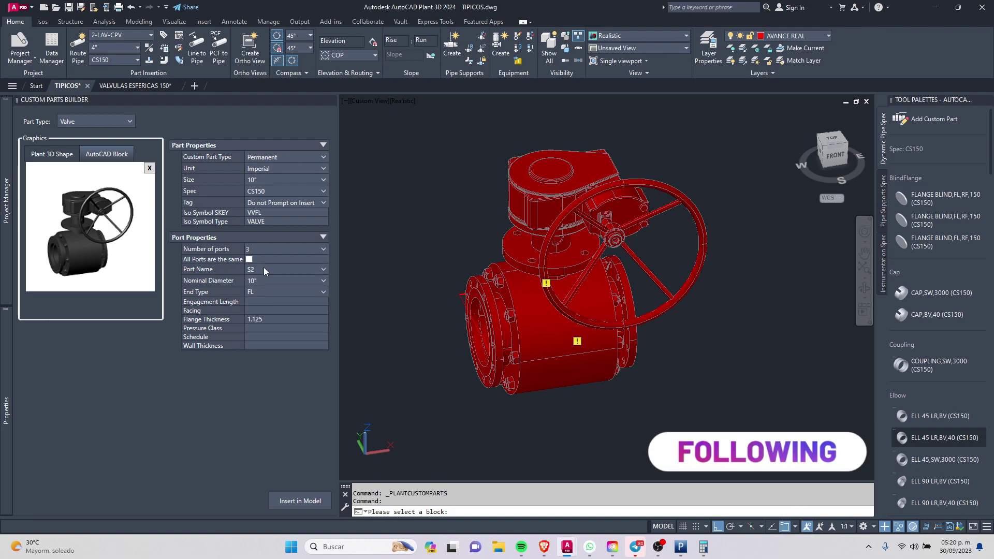
{"action": "left_click", "coordinate": [263, 267]}
{"action": "left_click", "coordinate": [265, 286]}
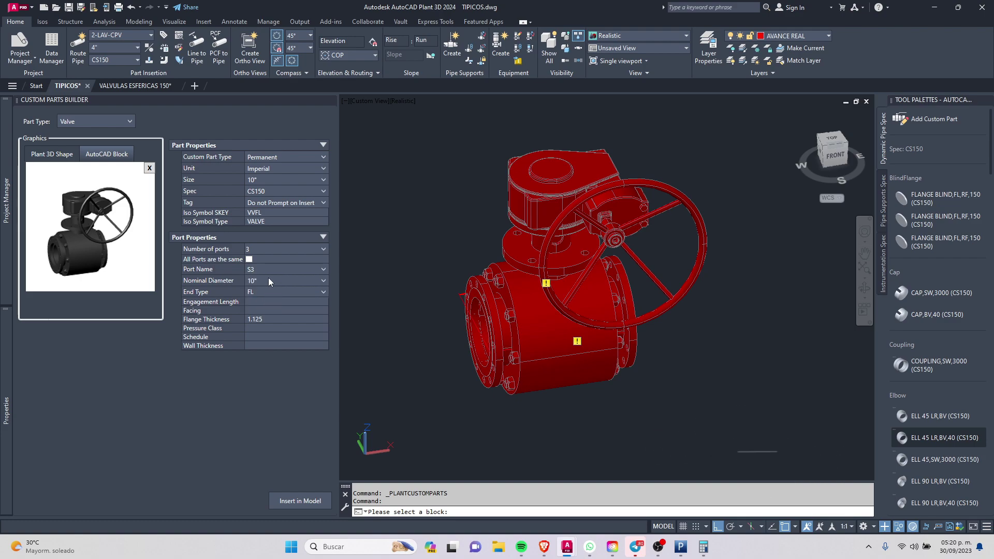
{"action": "left_click", "coordinate": [268, 280]}
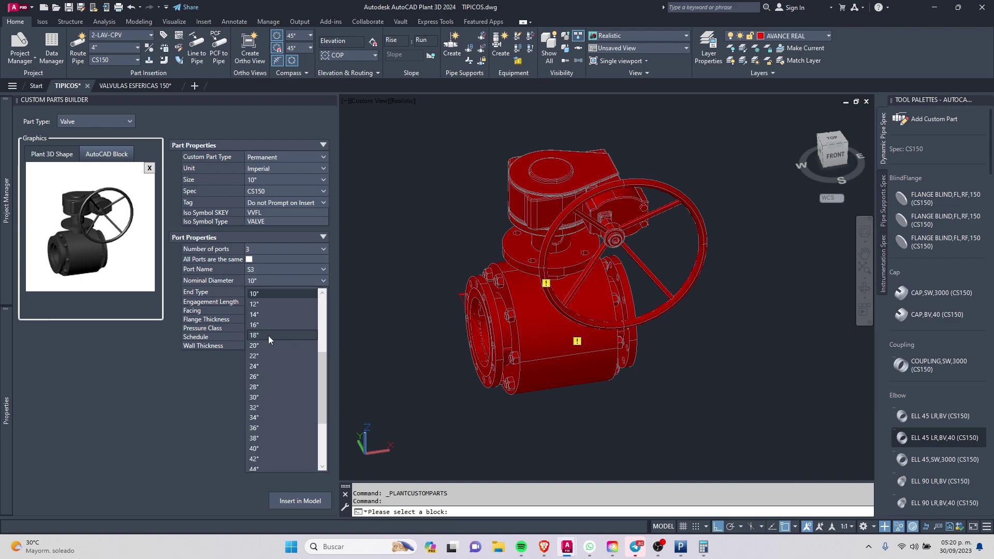
{"action": "scroll", "coordinate": [268, 321], "scroll_direction": "up", "scroll_amount": 2}
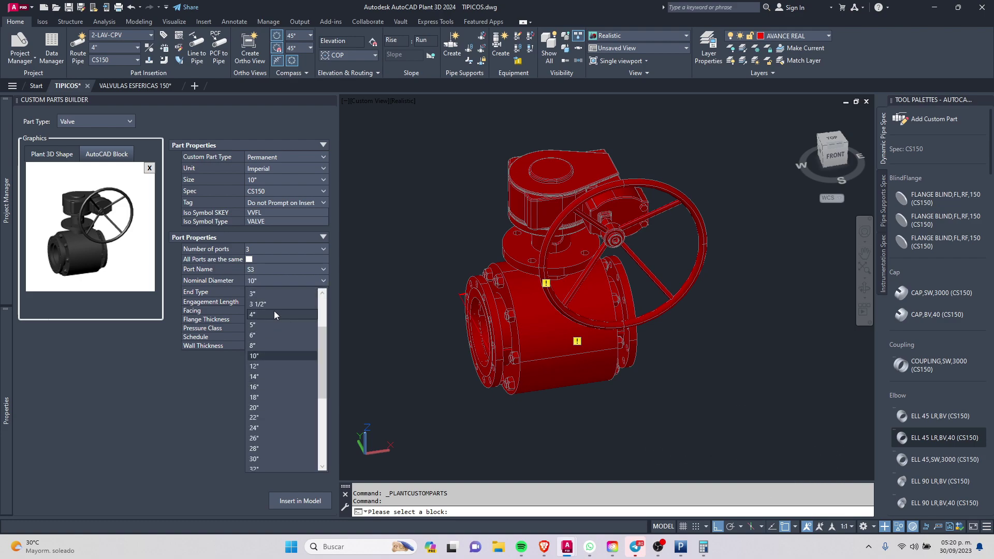
{"action": "left_click", "coordinate": [259, 345]}
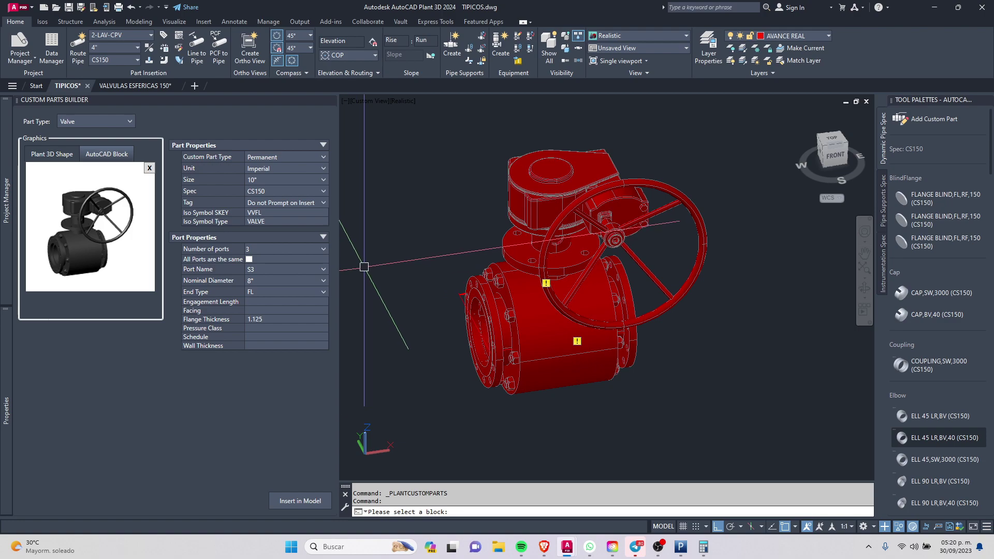
{"action": "scroll", "coordinate": [267, 251], "scroll_direction": "up", "scroll_amount": 1}
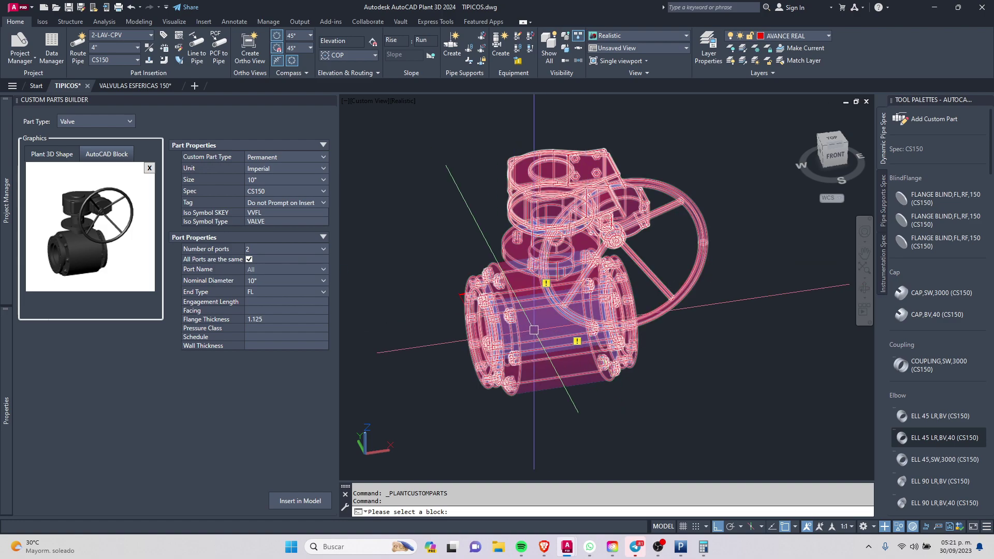
Keep FL end type and give the valve ports RF facing with pressure class 150.
{"action": "left_click", "coordinate": [278, 294]}
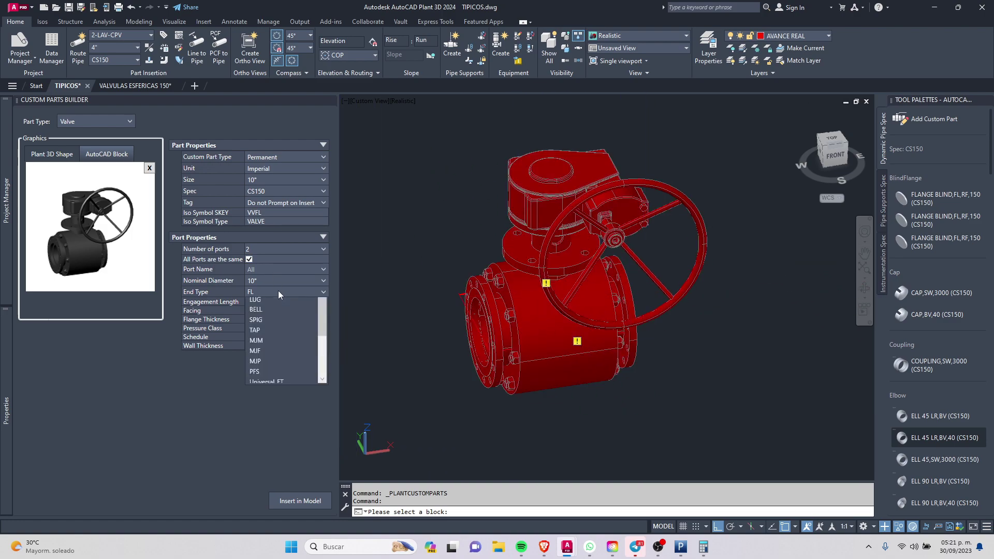
{"action": "left_click", "coordinate": [269, 305]}
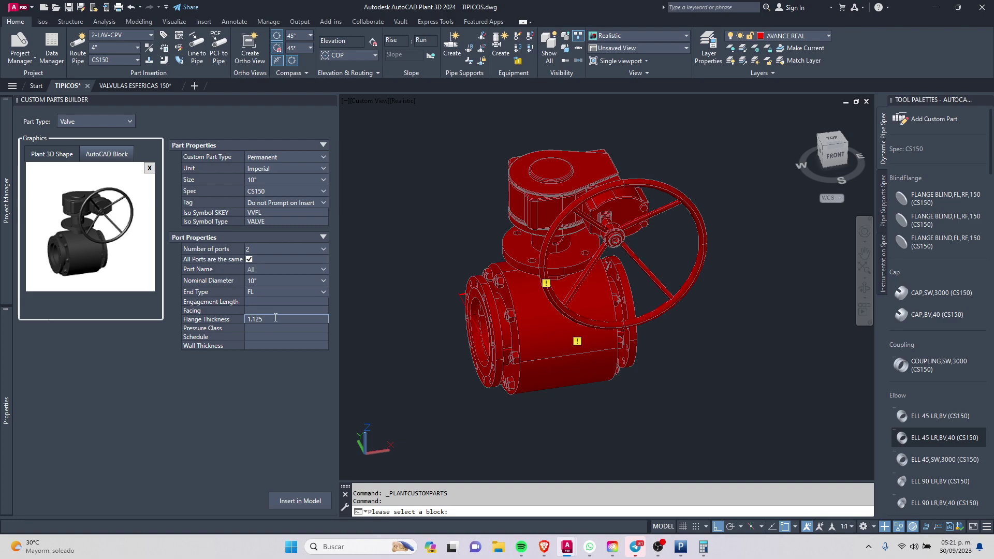
{"action": "left_click", "coordinate": [236, 322]}
{"action": "type", "text": "TJ"}
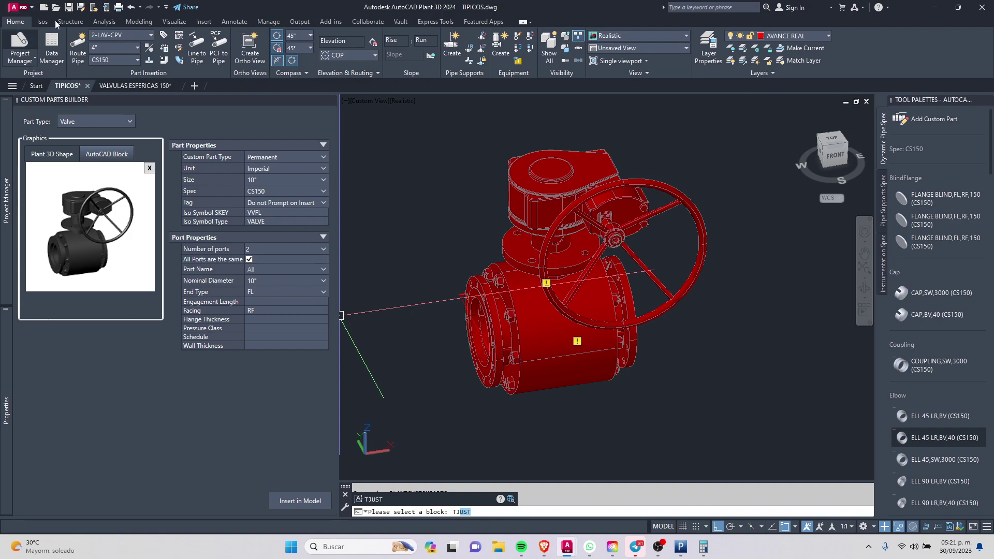
{"action": "left_click", "coordinate": [280, 320]}
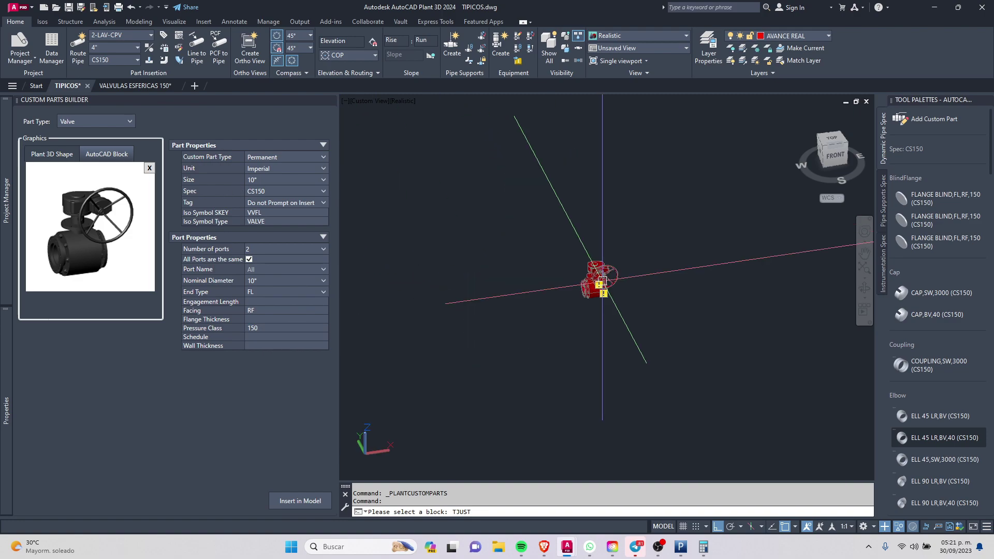
{"action": "type", "text": "1.125"}
Insert one copy of the custom TJUST valve at rotation 0, then select it.
{"action": "key", "text": "Return"}
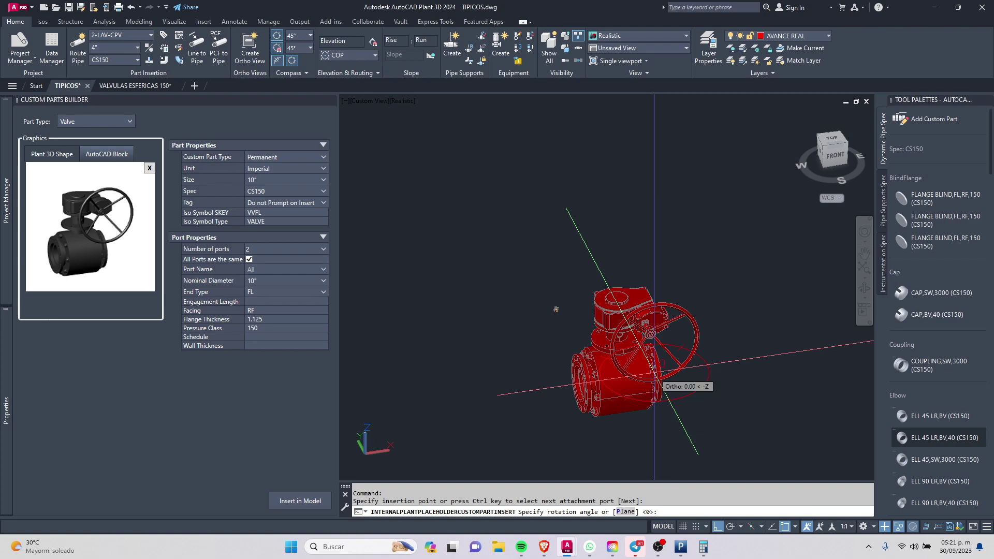
{"action": "left_click", "coordinate": [654, 372]}
{"action": "key", "text": "Return"}
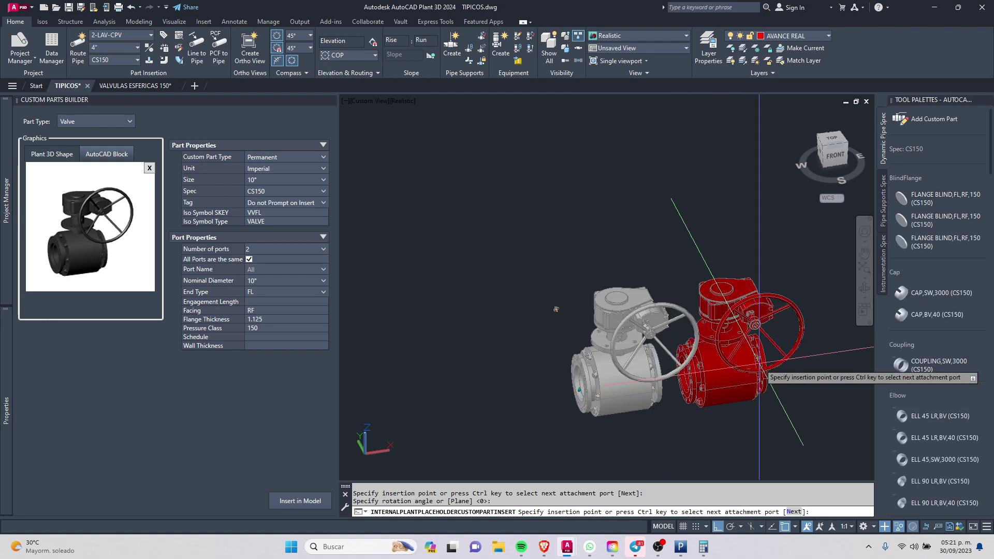
{"action": "key", "text": "Escape"}
{"action": "middle_click_drag", "start_coordinate": [557, 310], "coordinate": [649, 403], "text": "shift"}
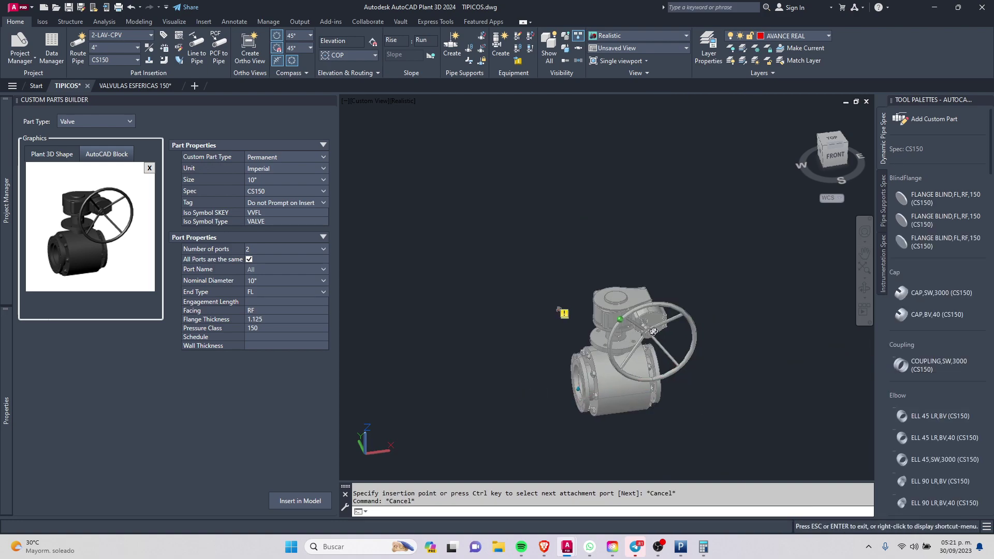
{"action": "left_click", "coordinate": [634, 396]}
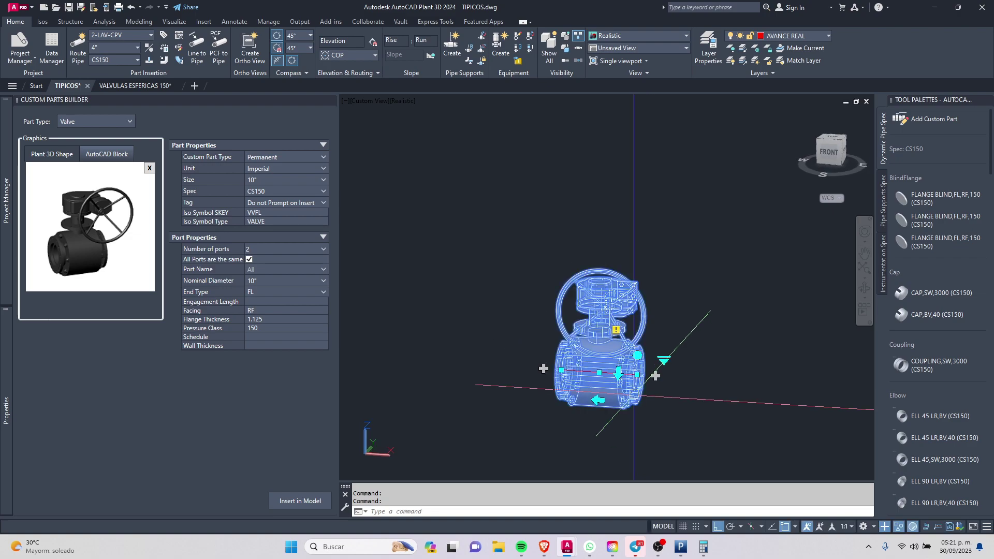
Route a short pipe segment from the valve's left port.
{"action": "left_click", "coordinate": [543, 369]}
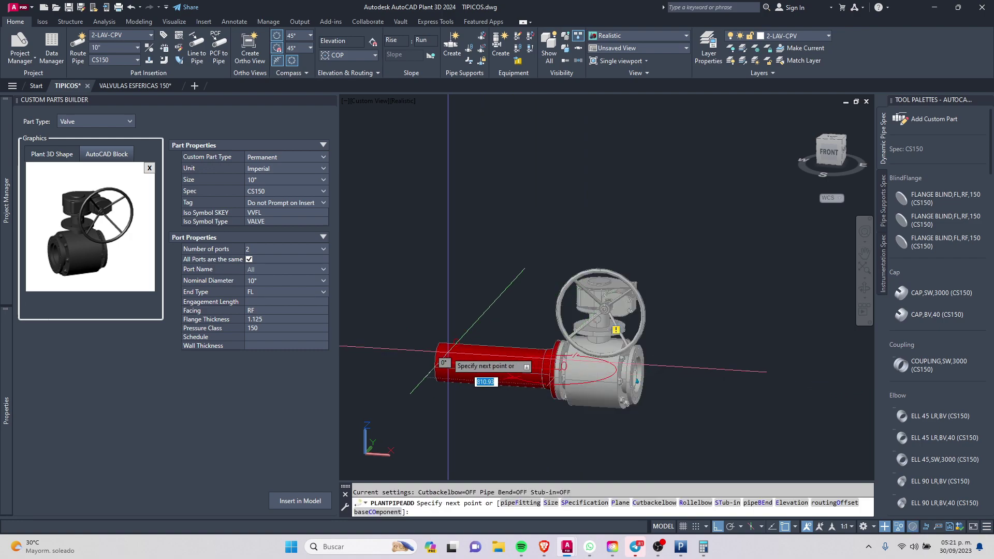
{"action": "left_click", "coordinate": [384, 343]}
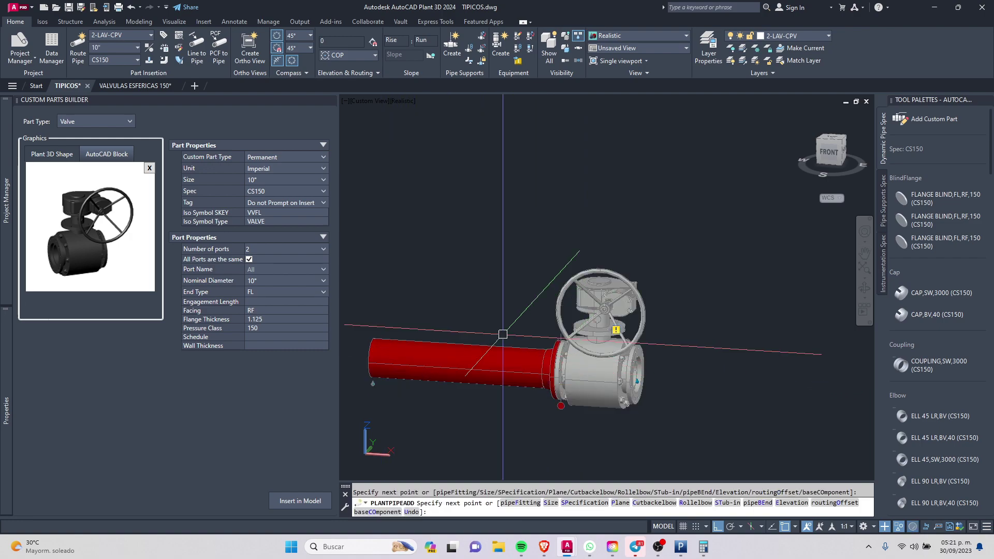
{"action": "key", "text": "Escape"}
{"action": "key", "text": "Escape"}
{"action": "scroll", "coordinate": [636, 376], "scroll_direction": "down", "scroll_amount": 3}
{"action": "left_click", "coordinate": [637, 375]}
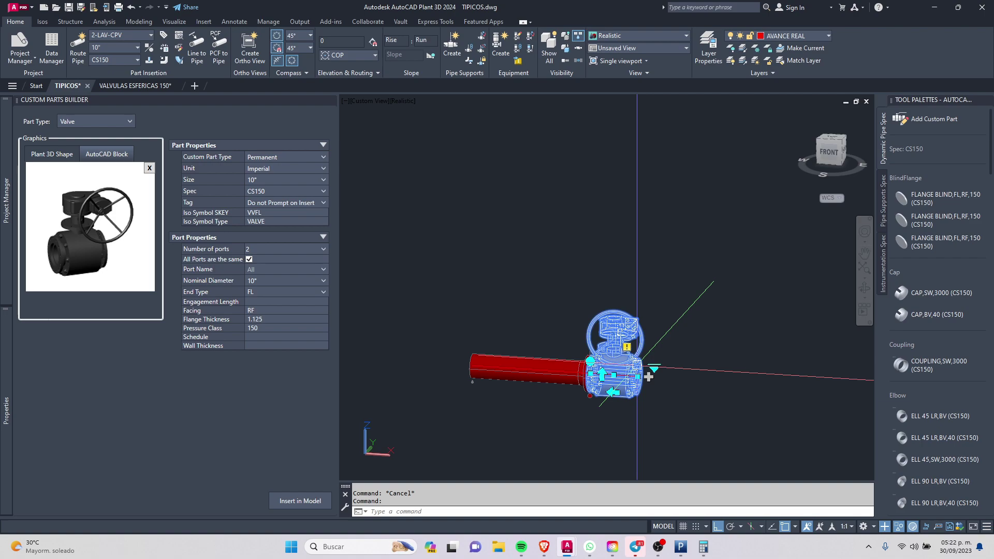
Route a second pipe run from the valve that turns and rises vertically through elbows.
{"action": "scroll", "coordinate": [669, 382], "scroll_direction": "down", "scroll_amount": 2}
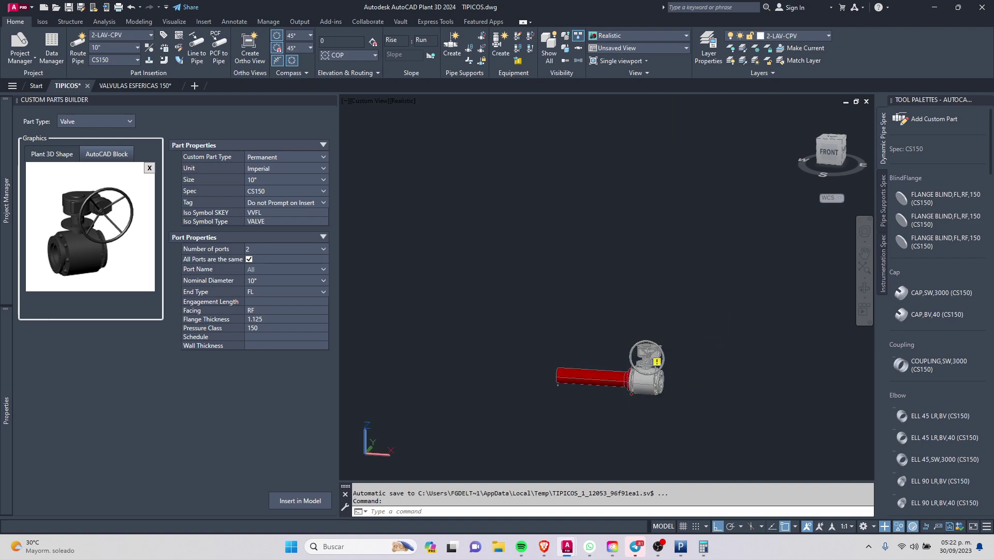
{"action": "left_click", "coordinate": [632, 393]}
{"action": "scroll", "coordinate": [631, 393], "scroll_direction": "down", "scroll_amount": 3}
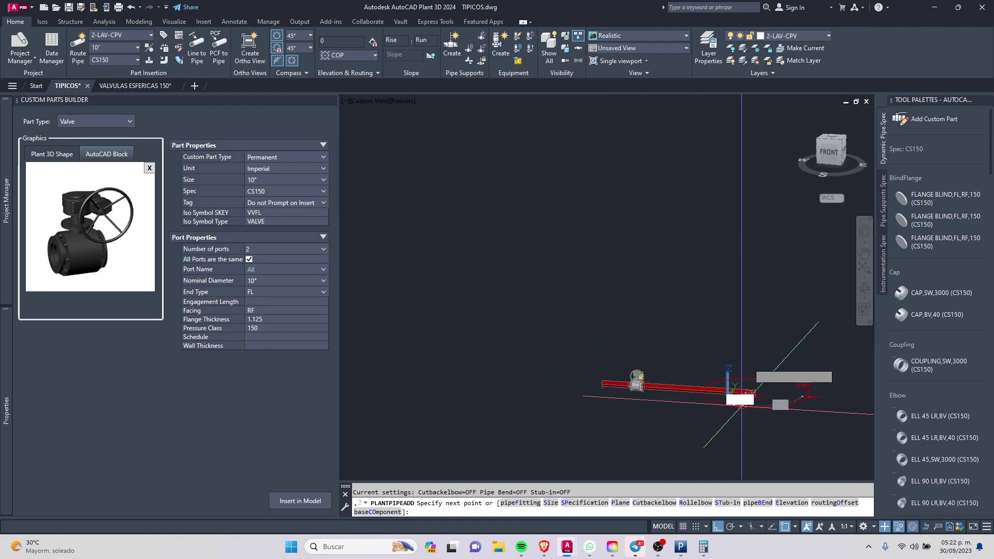
{"action": "left_click", "coordinate": [742, 405]}
{"action": "type", "text": "P"}
{"action": "key", "text": "Return"}
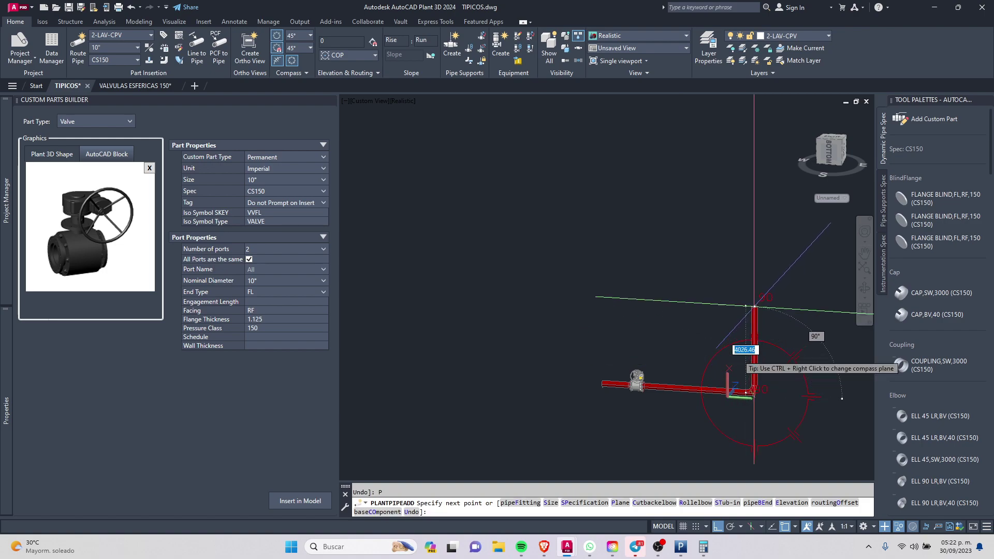
{"action": "left_click", "coordinate": [754, 308]}
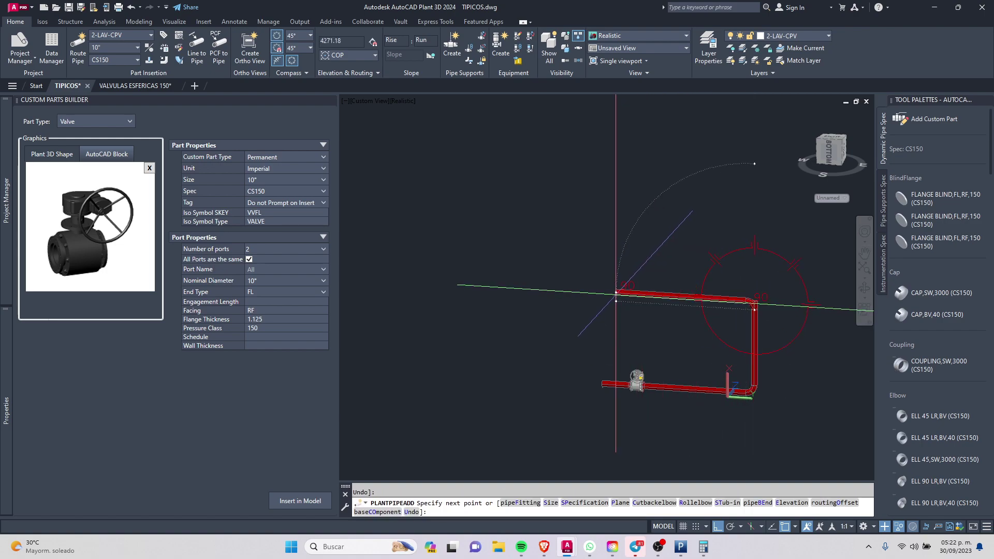
{"action": "middle_click_drag", "start_coordinate": [616, 294], "coordinate": [627, 344], "text": "shift"}
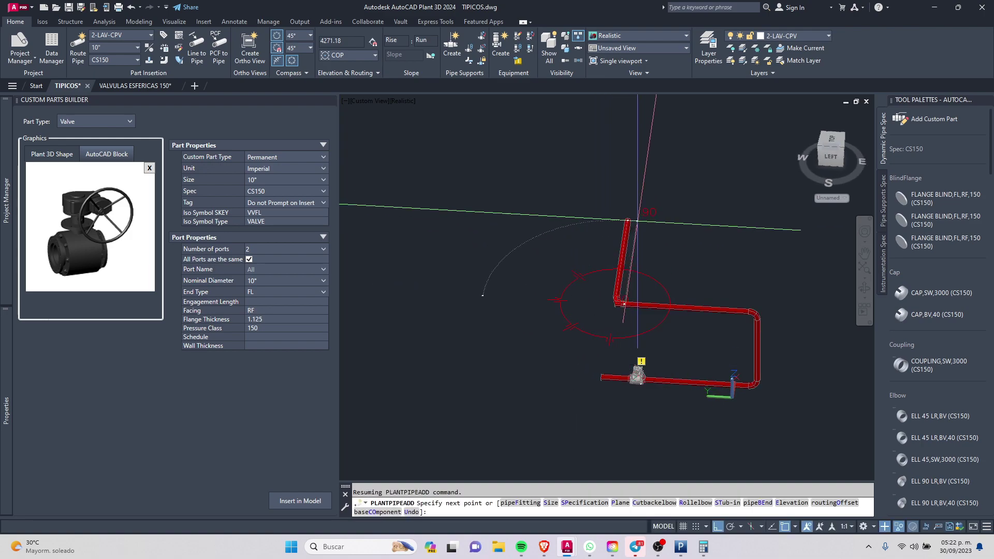
{"action": "left_click", "coordinate": [627, 221]}
{"action": "key", "text": "Escape"}
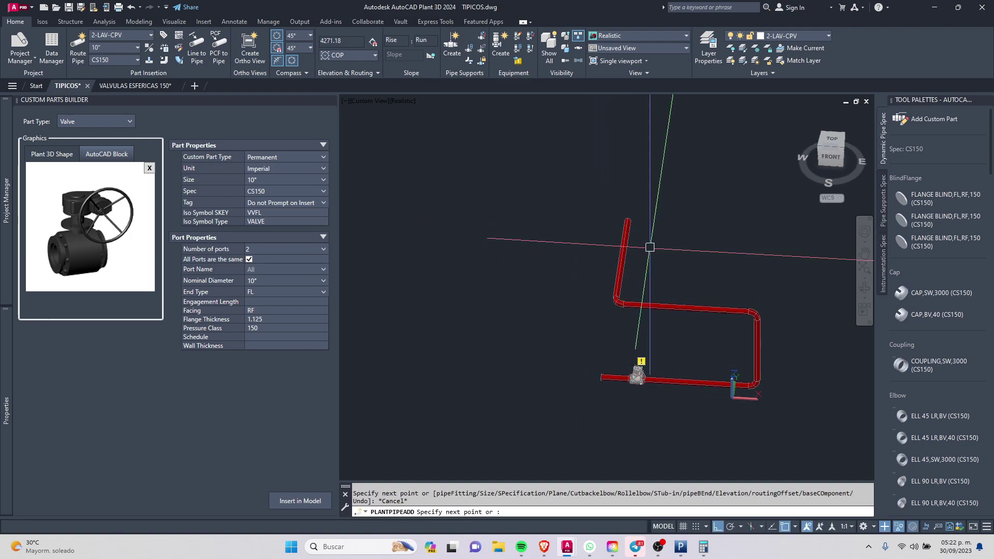
{"action": "scroll", "coordinate": [820, 377], "scroll_direction": "up", "scroll_amount": 5}
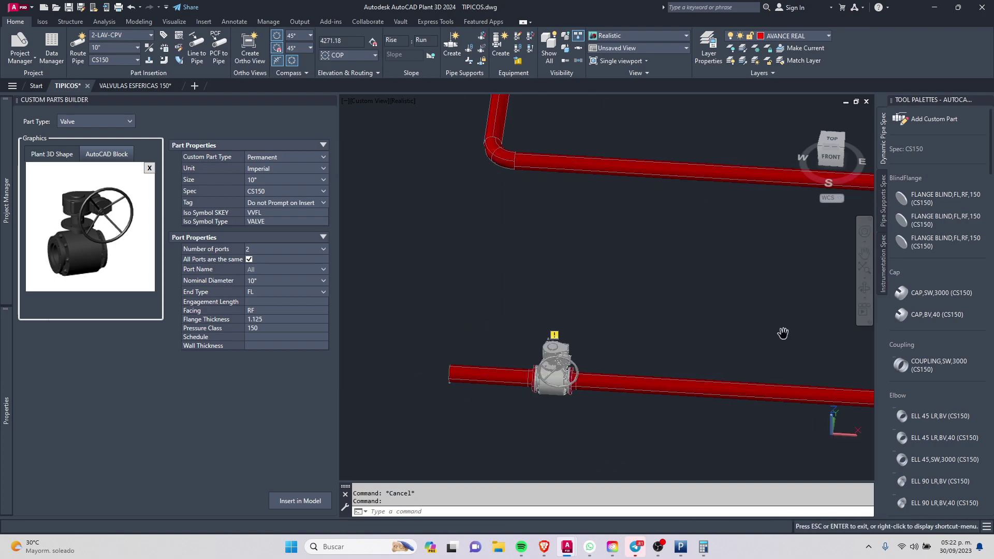
Crossing-select and erase the three objects near the valve.
{"action": "mouse_move", "coordinate": [677, 355]}
{"action": "middle_mouse_down", "text": "shift"}
{"action": "mouse_move", "coordinate": [650, 332]}
{"action": "mouse_move", "coordinate": [600, 323]}
{"action": "middle_mouse_up", "text": "shift"}
{"action": "left_click", "coordinate": [617, 297]}
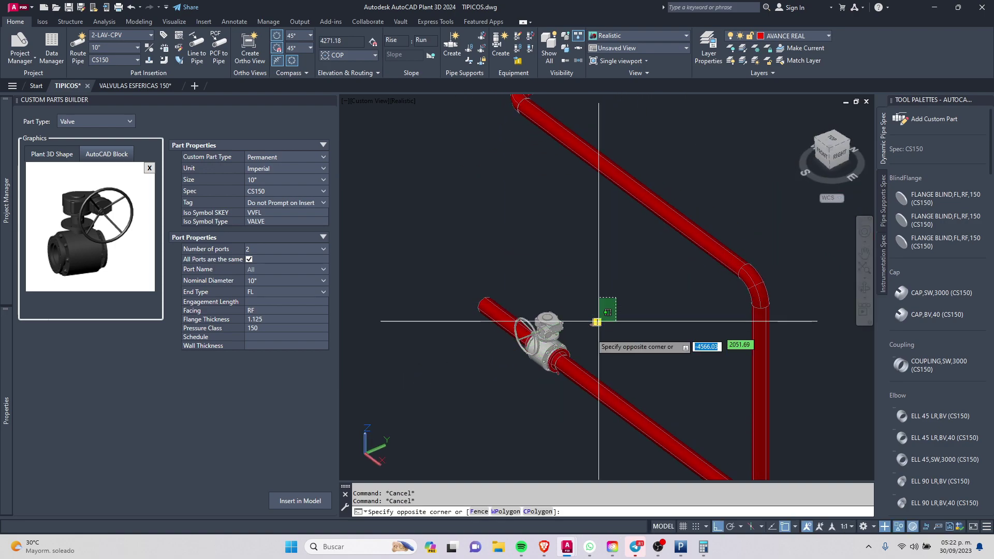
{"action": "left_click", "coordinate": [599, 321]}
{"action": "scroll", "coordinate": [601, 328], "scroll_direction": "down", "scroll_amount": 5}
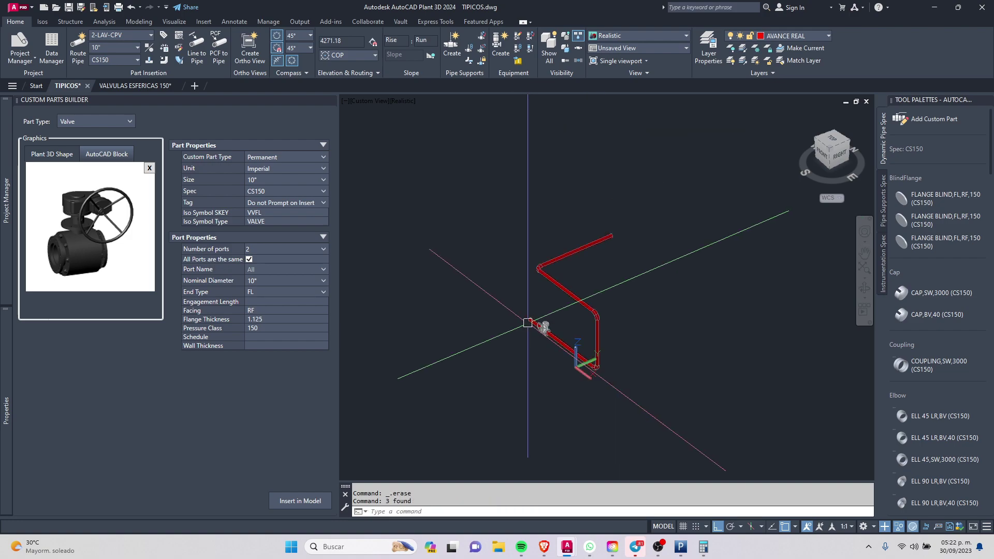
Scroll the Dynamic Pipe Spec palette down to the CS150 Valve section.
{"action": "middle_click_drag", "start_coordinate": [570, 388], "coordinate": [643, 375], "text": "shift"}
{"action": "middle_click_drag", "start_coordinate": [693, 353], "coordinate": [611, 238], "text": "shift"}
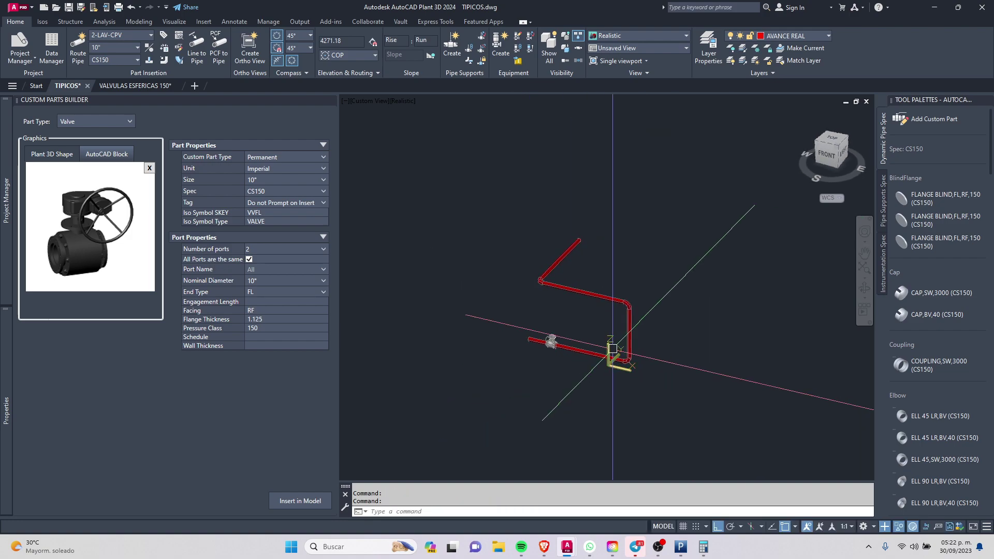
{"action": "scroll", "coordinate": [948, 409], "scroll_direction": "down", "scroll_amount": 5}
{"action": "scroll", "coordinate": [949, 408], "scroll_direction": "down", "scroll_amount": 5}
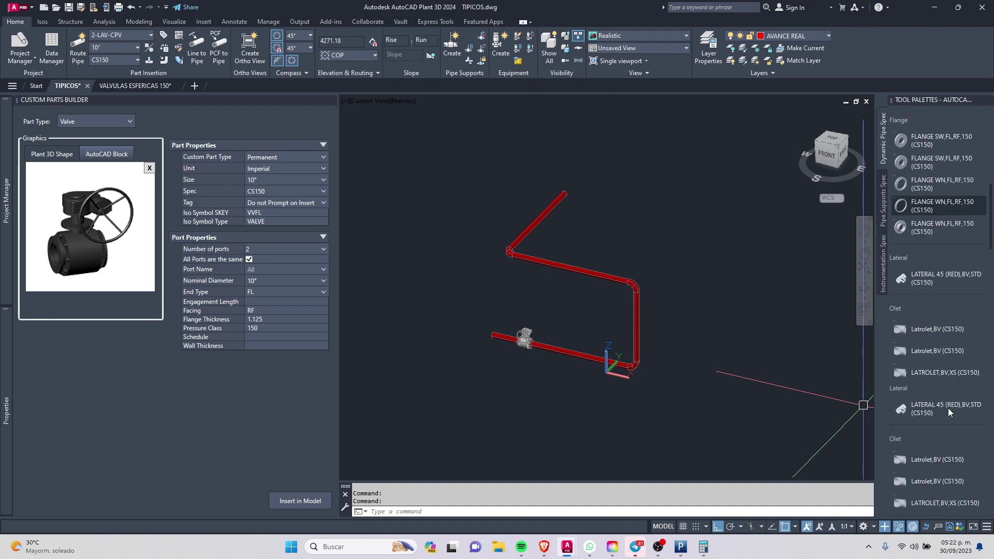
{"action": "scroll", "coordinate": [949, 408], "scroll_direction": "down", "scroll_amount": 5}
{"action": "scroll", "coordinate": [943, 407], "scroll_direction": "down", "scroll_amount": 3}
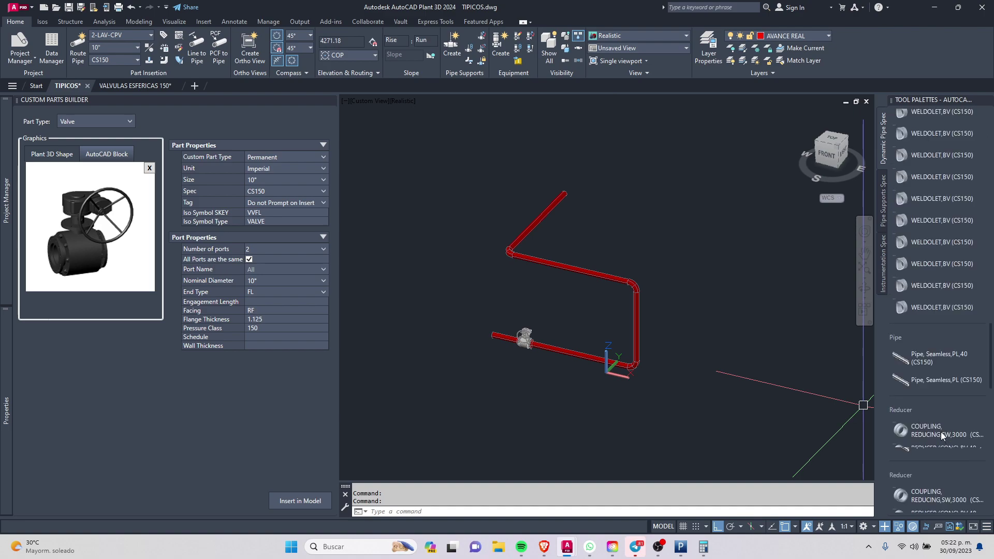
{"action": "scroll", "coordinate": [943, 414], "scroll_direction": "down", "scroll_amount": 3}
{"action": "scroll", "coordinate": [938, 424], "scroll_direction": "down", "scroll_amount": 3}
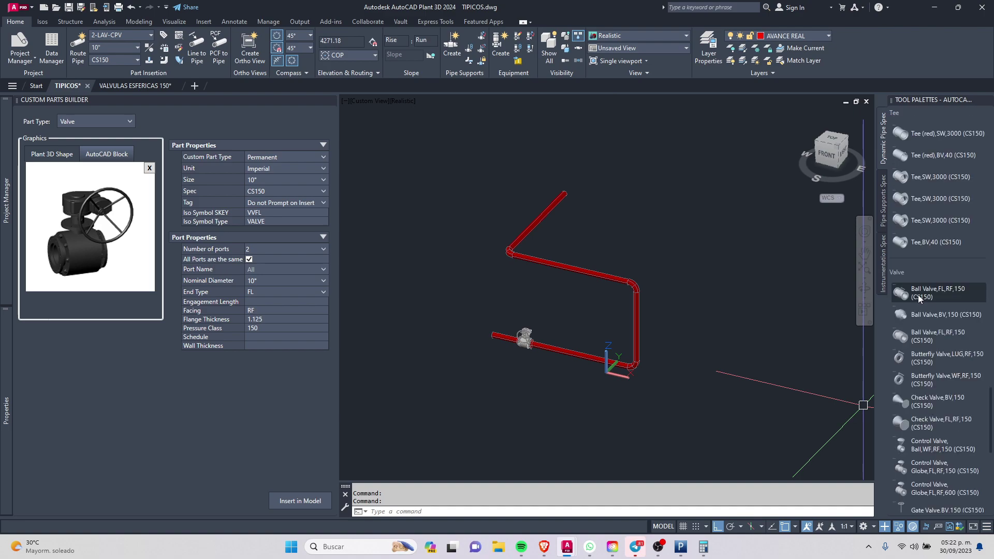
Place Ball Valve,FL,RF,150 inline on the horizontal pipe at its default rotation.
{"action": "scroll", "coordinate": [563, 351], "scroll_direction": "up", "scroll_amount": 4}
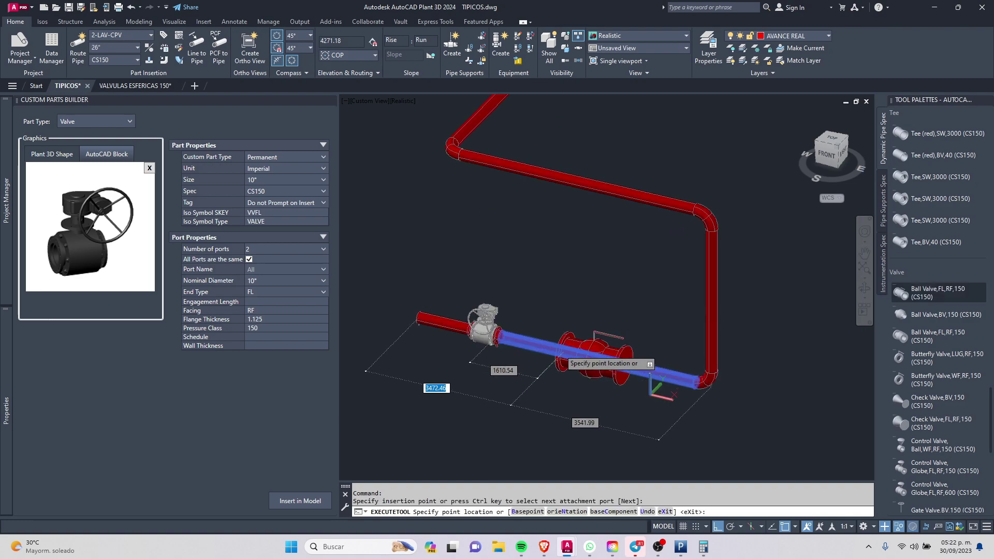
{"action": "left_click", "coordinate": [545, 342]}
{"action": "key", "text": "Return"}
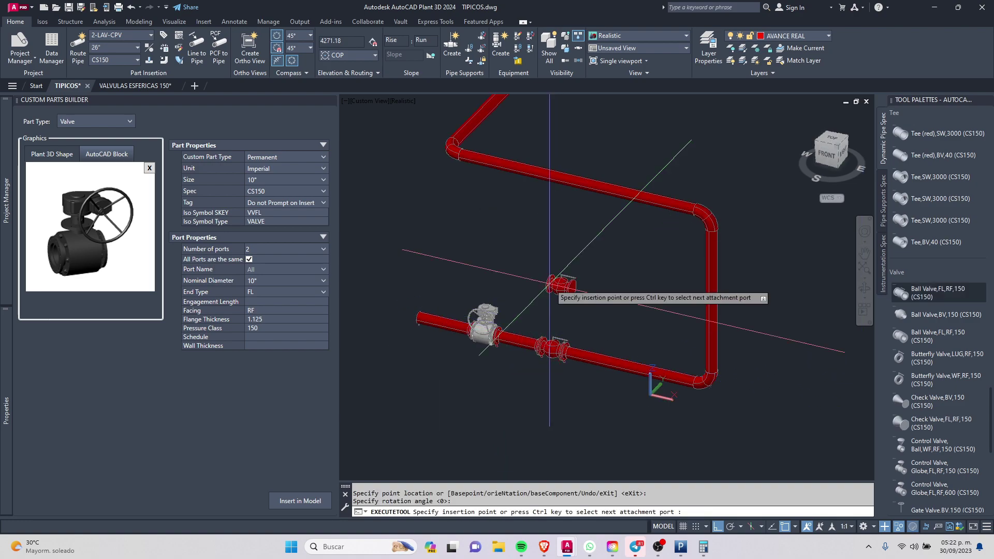
{"action": "key", "text": "Escape"}
Zoom and pan to center the two valves in view.
{"action": "scroll", "coordinate": [450, 334], "scroll_direction": "up", "scroll_amount": 3}
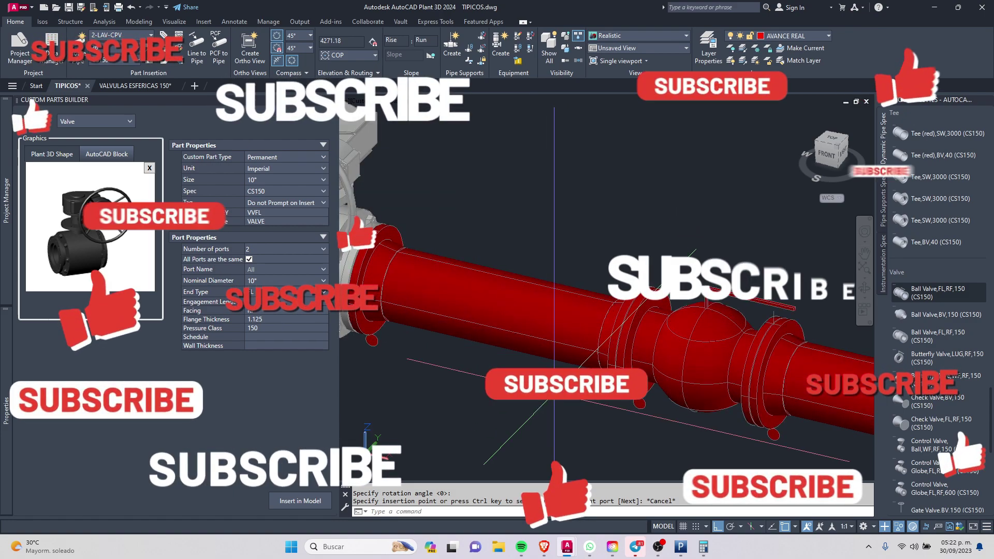
{"action": "scroll", "coordinate": [596, 358], "scroll_direction": "up", "scroll_amount": 5}
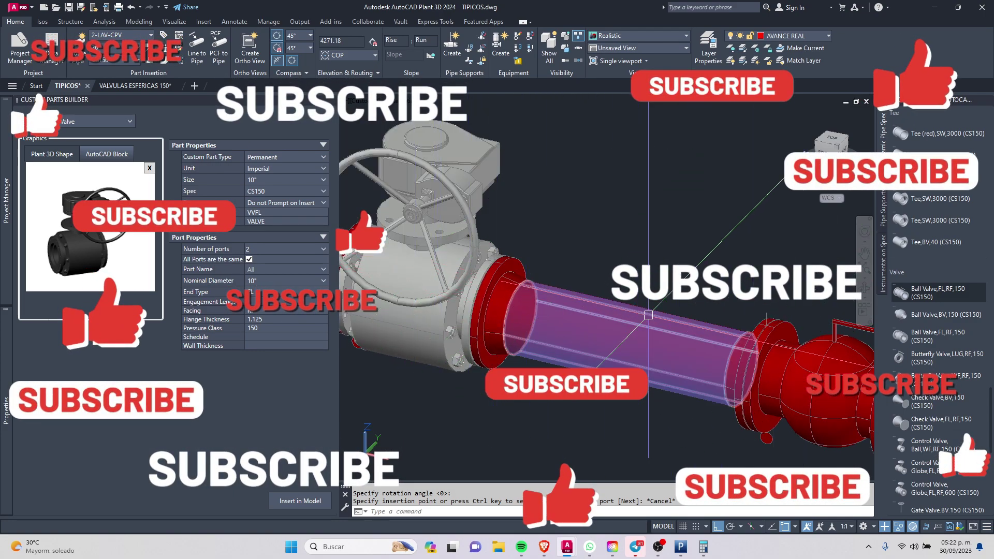
{"action": "scroll", "coordinate": [693, 279], "scroll_direction": "down", "scroll_amount": 3}
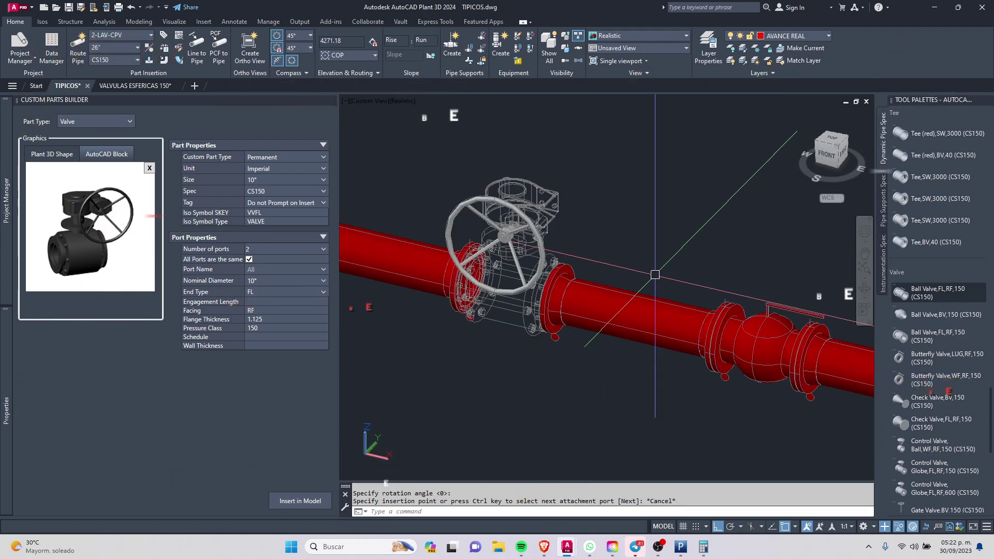
{"action": "scroll", "coordinate": [812, 342], "scroll_direction": "down", "scroll_amount": 3}
{"action": "scroll", "coordinate": [811, 341], "scroll_direction": "up", "scroll_amount": 2}
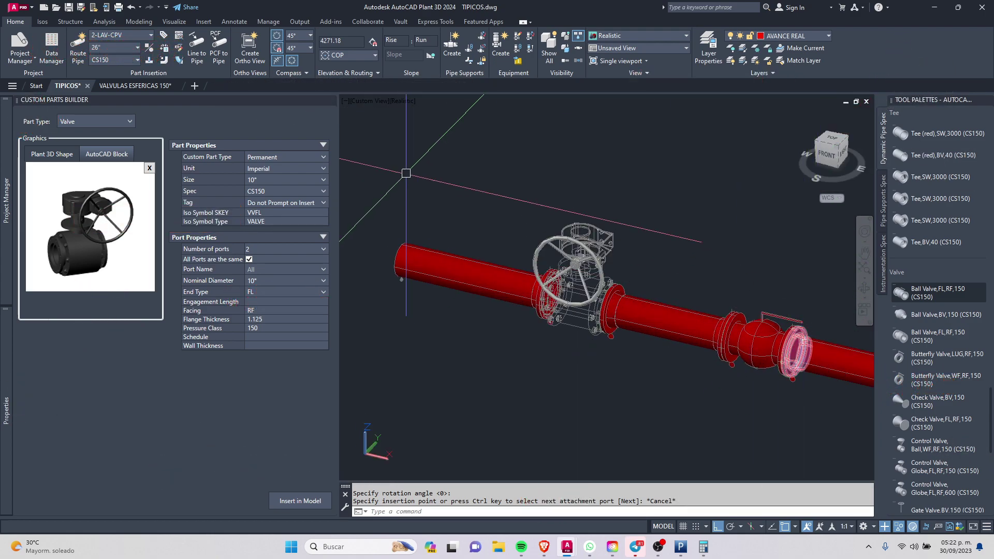
{"action": "scroll", "coordinate": [640, 240], "scroll_direction": "up", "scroll_amount": 2}
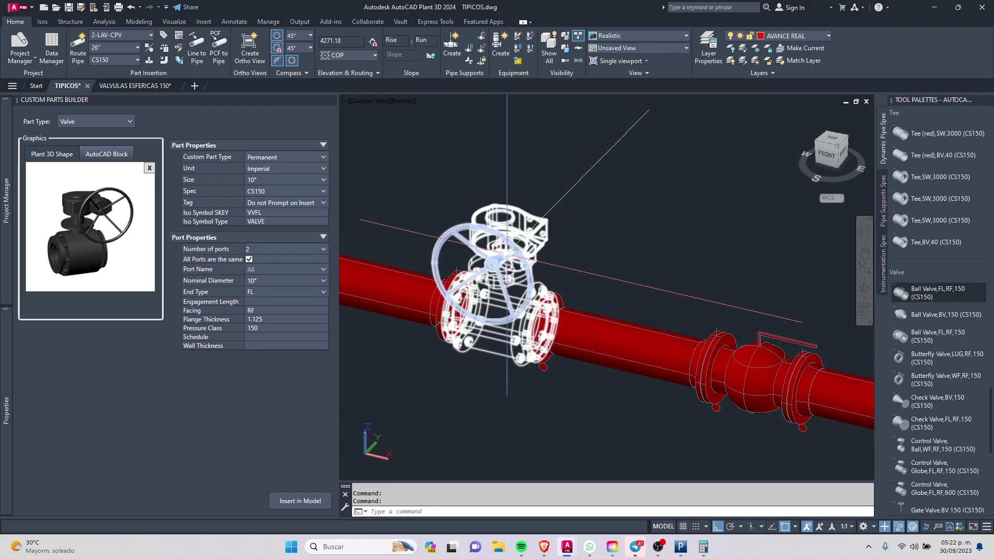
{"action": "scroll", "coordinate": [599, 288], "scroll_direction": "up", "scroll_amount": 3}
{"action": "scroll", "coordinate": [540, 259], "scroll_direction": "down", "scroll_amount": 1}
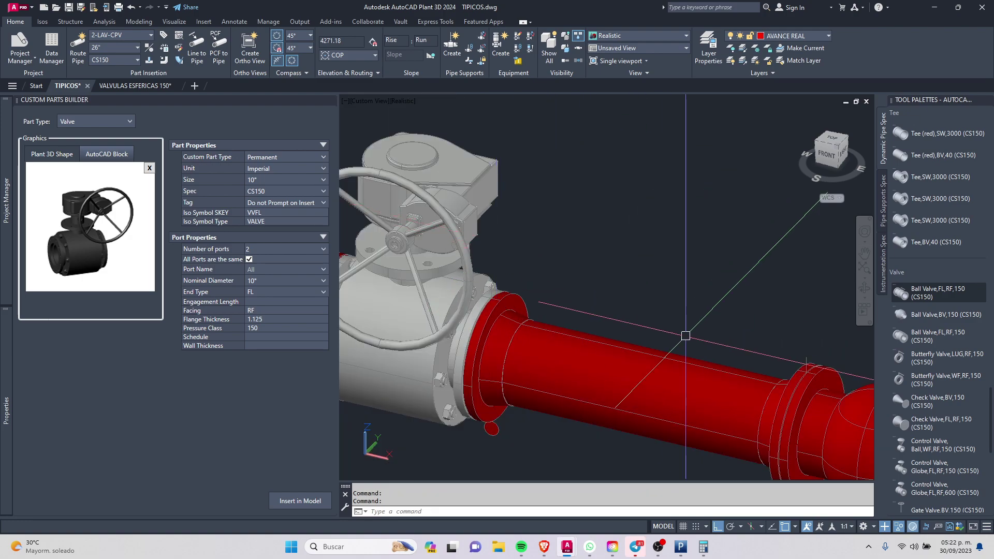
{"action": "middle_click_drag", "start_coordinate": [692, 331], "coordinate": [630, 290]}
{"action": "scroll", "coordinate": [673, 274], "scroll_direction": "down", "scroll_amount": 3}
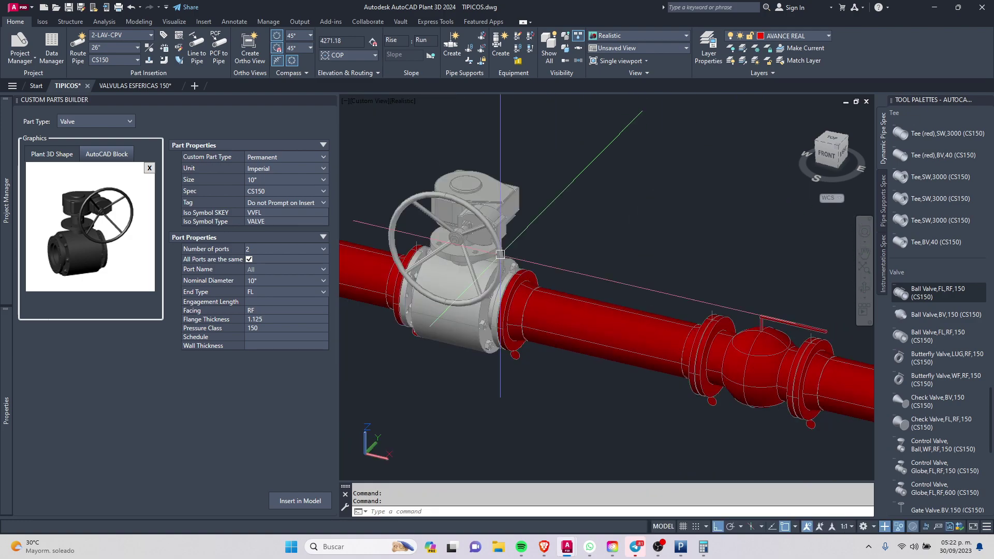
Close the Custom Parts Builder palette and zoom and pan over the full pipe loop.
{"action": "left_click", "coordinate": [333, 100]}
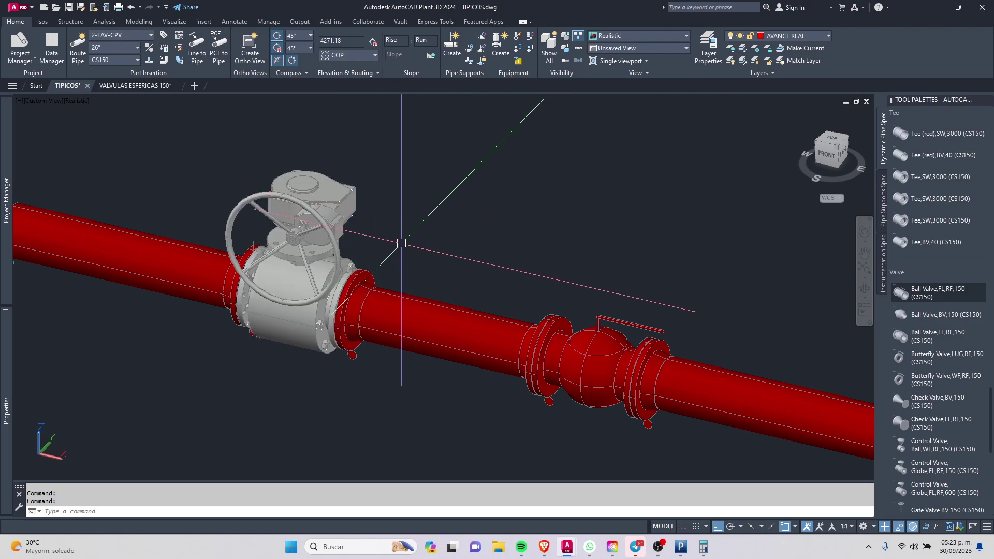
{"action": "scroll", "coordinate": [470, 360], "scroll_direction": "down", "scroll_amount": 3}
{"action": "scroll", "coordinate": [456, 259], "scroll_direction": "up", "scroll_amount": 3}
{"action": "scroll", "coordinate": [445, 197], "scroll_direction": "up", "scroll_amount": 2}
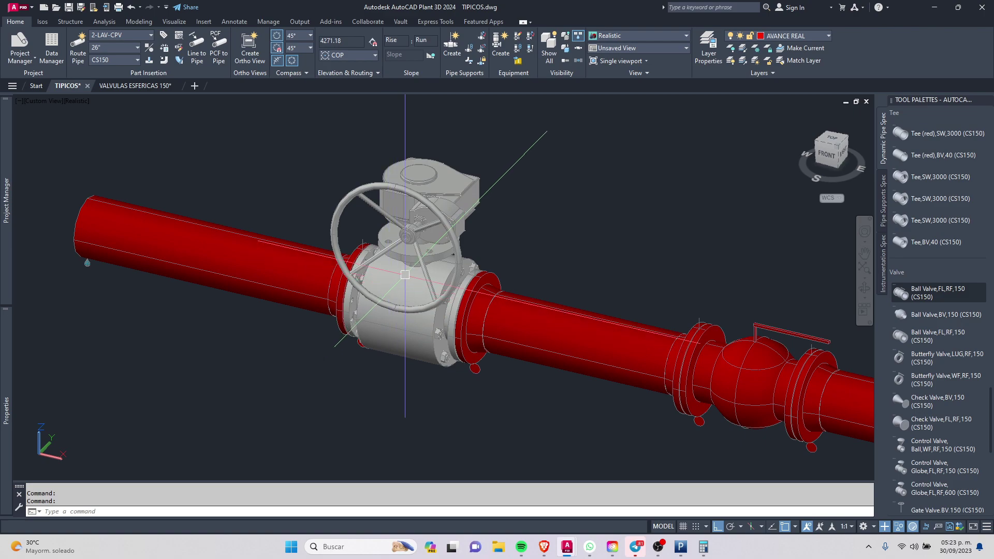
{"action": "scroll", "coordinate": [445, 181], "scroll_direction": "up", "scroll_amount": 1}
{"action": "scroll", "coordinate": [445, 181], "scroll_direction": "down", "scroll_amount": 2}
{"action": "scroll", "coordinate": [363, 215], "scroll_direction": "down", "scroll_amount": 2}
{"action": "scroll", "coordinate": [363, 215], "scroll_direction": "down", "scroll_amount": 2}
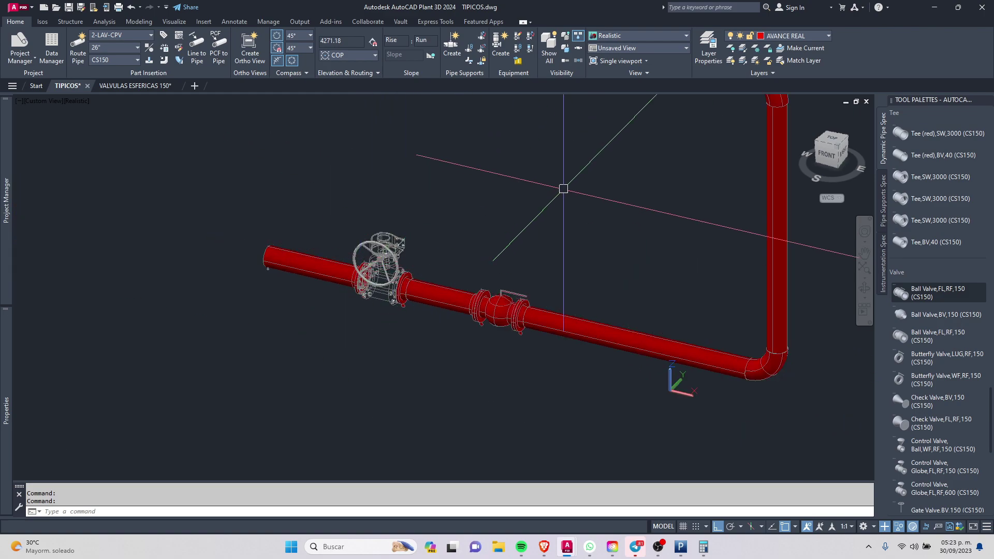
{"action": "middle_click_drag", "start_coordinate": [564, 187], "coordinate": [478, 277]}
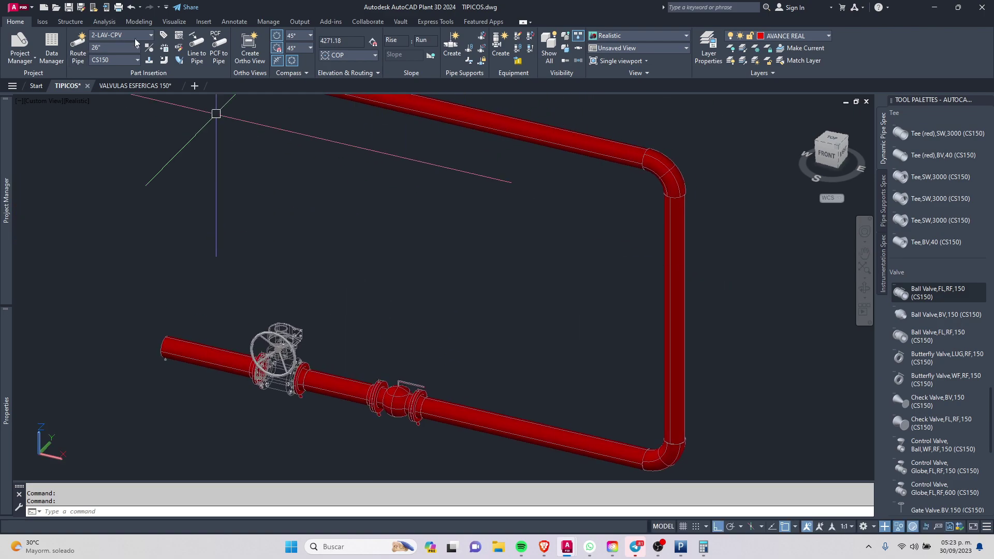
Reopen the Custom Parts Builder and place a custom gear valve on the vertical pipe.
{"action": "left_click", "coordinate": [176, 48]}
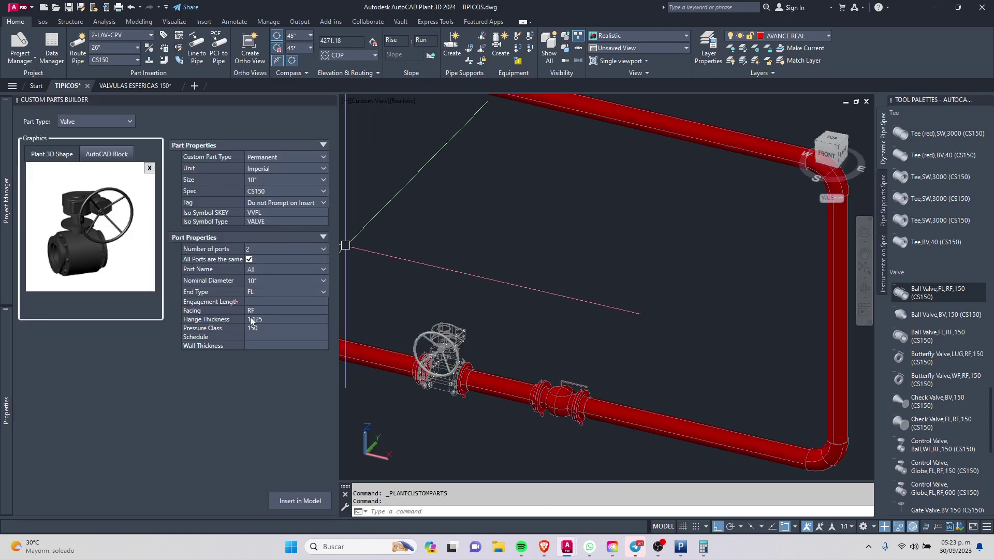
{"action": "left_click", "coordinate": [300, 501]}
{"action": "scroll", "coordinate": [444, 355], "scroll_direction": "down", "scroll_amount": 2}
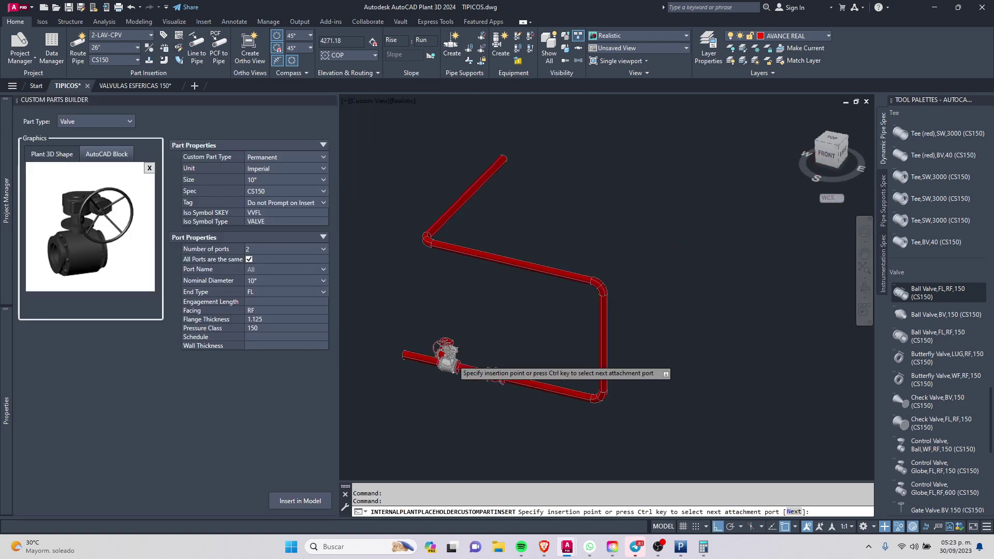
{"action": "scroll", "coordinate": [518, 363], "scroll_direction": "up", "scroll_amount": 2}
{"action": "scroll", "coordinate": [600, 341], "scroll_direction": "up", "scroll_amount": 2}
{"action": "scroll", "coordinate": [600, 341], "scroll_direction": "up", "scroll_amount": 2}
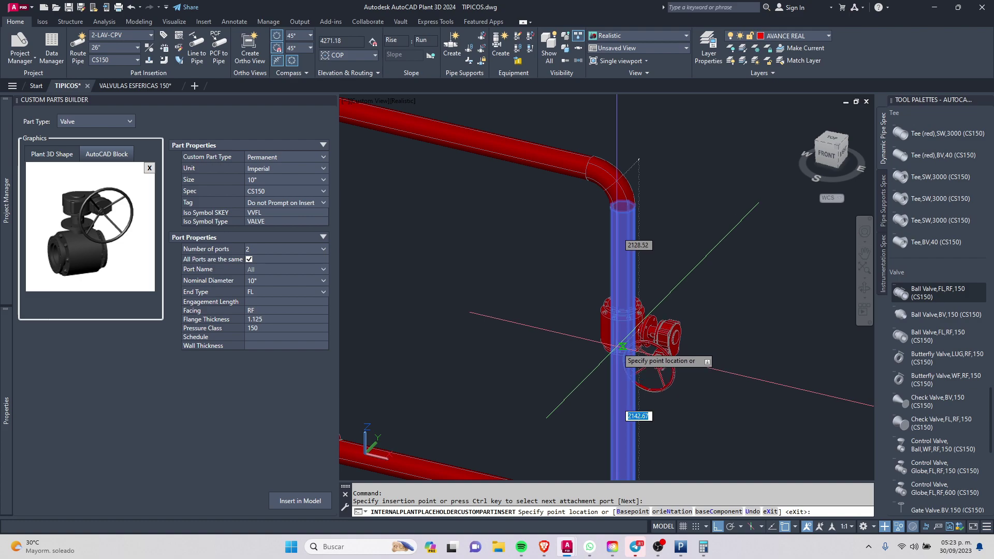
{"action": "left_click", "coordinate": [617, 355]}
{"action": "scroll", "coordinate": [617, 354], "scroll_direction": "down", "scroll_amount": 2}
{"action": "scroll", "coordinate": [673, 363], "scroll_direction": "down", "scroll_amount": 2}
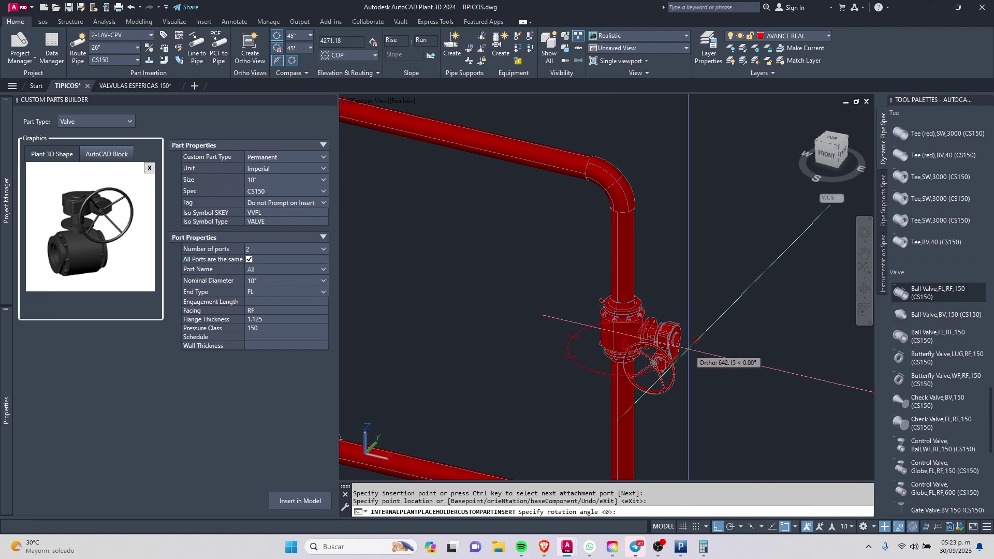
{"action": "left_click", "coordinate": [673, 371]}
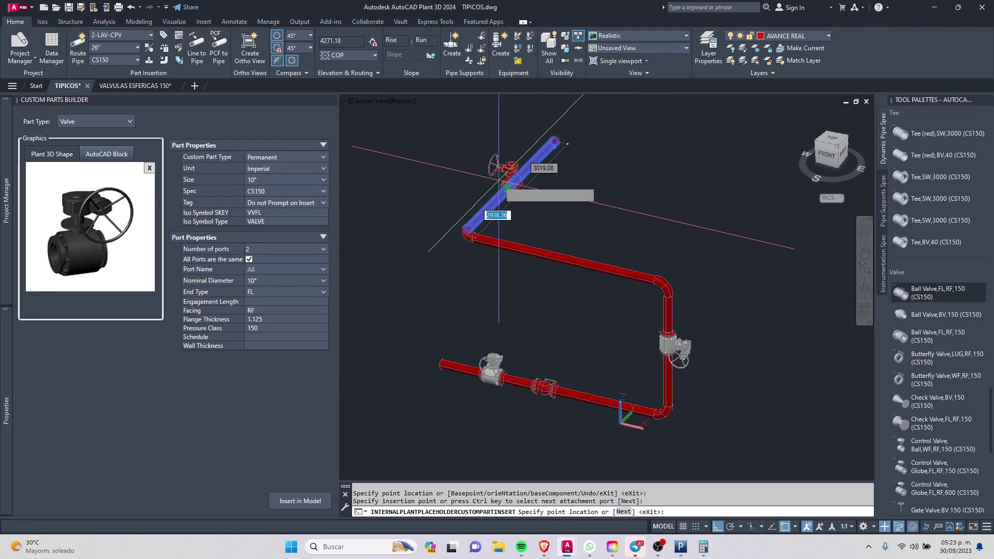
Place another custom gear valve on the upper diagonal pipe.
{"action": "left_click", "coordinate": [498, 191]}
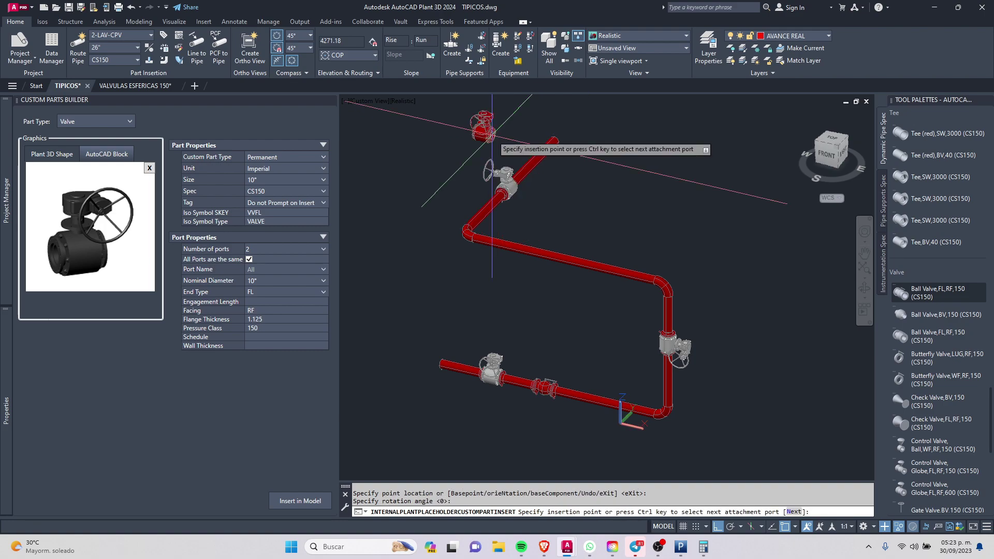
{"action": "left_click", "coordinate": [523, 166]}
{"action": "key", "text": "Escape"}
{"action": "key", "text": "Escape"}
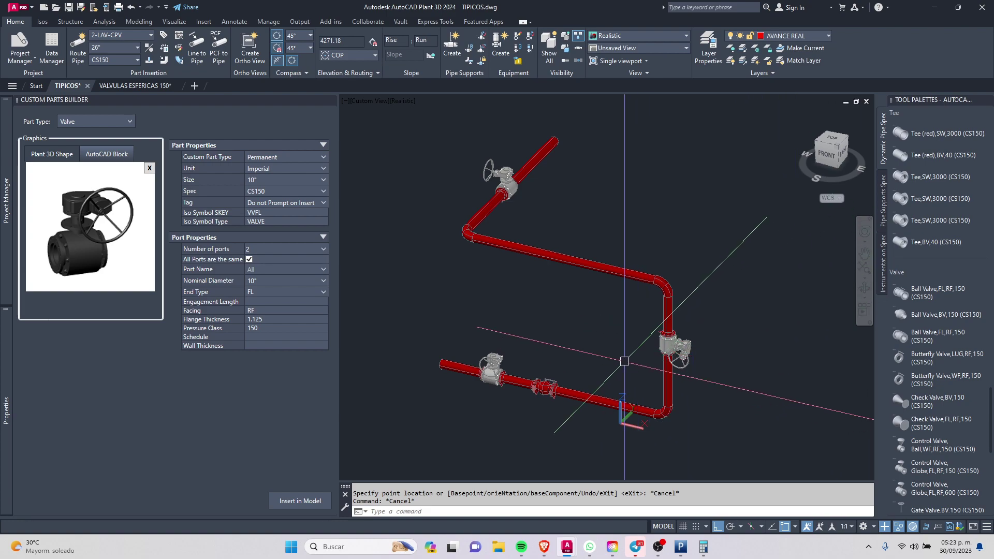
{"action": "scroll", "coordinate": [612, 353], "scroll_direction": "up", "scroll_amount": 2}
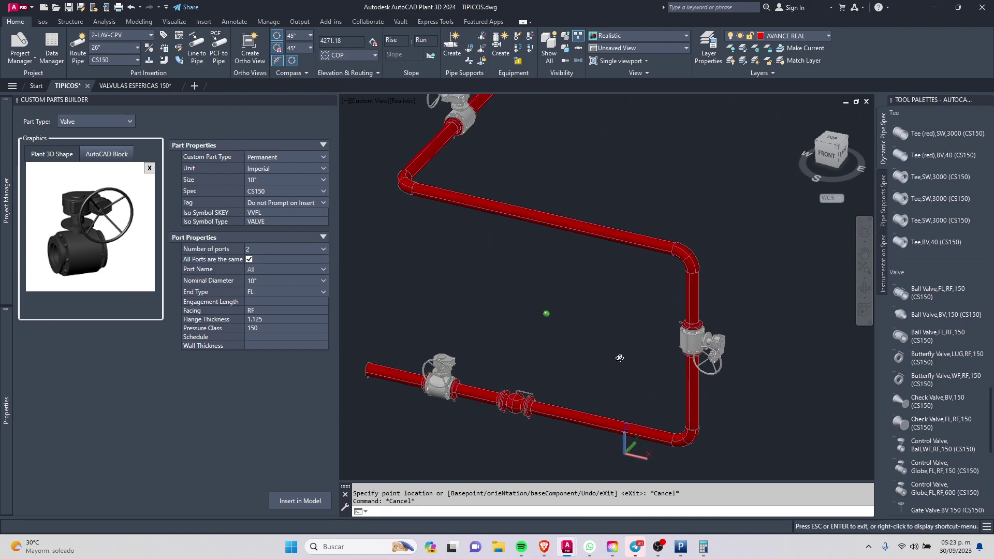
{"action": "middle_click_drag", "start_coordinate": [588, 363], "coordinate": [700, 327], "text": "shift"}
{"action": "middle_click_drag", "start_coordinate": [591, 275], "coordinate": [615, 308], "text": "shift"}
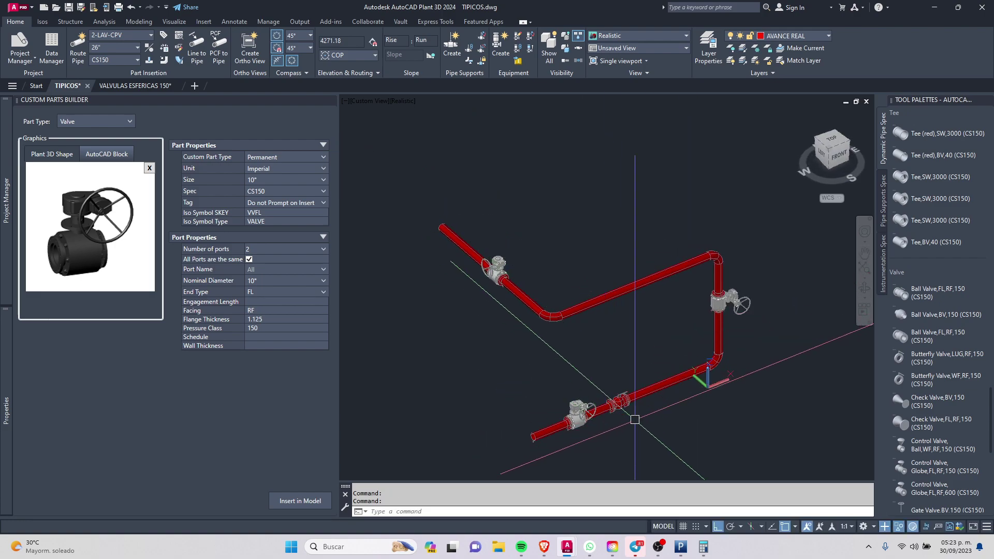
{"action": "mouse_move", "coordinate": [615, 309]}
{"action": "middle_mouse_down", "text": "shift"}
{"action": "mouse_move", "coordinate": [504, 341]}
{"action": "mouse_move", "coordinate": [608, 311]}
{"action": "middle_mouse_up", "text": "shift"}
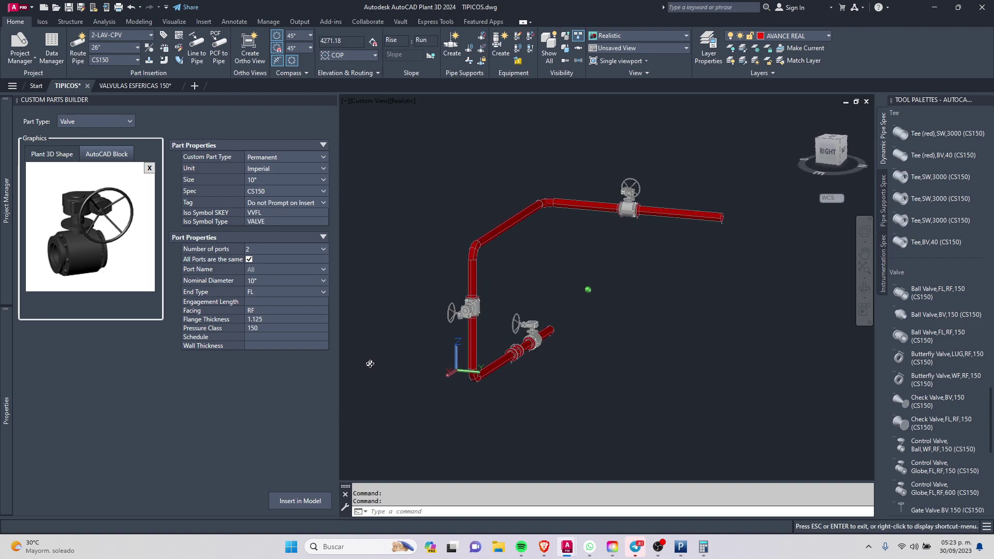